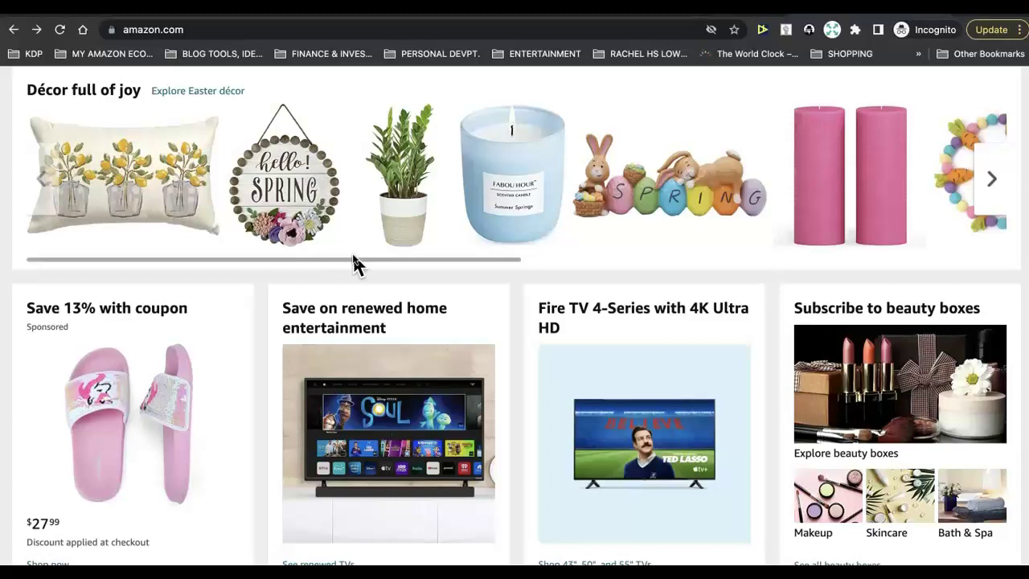
Step: Scroll the Amazon page, then clear the stray letter from the search box
scroll(229, 185, "up", 1)
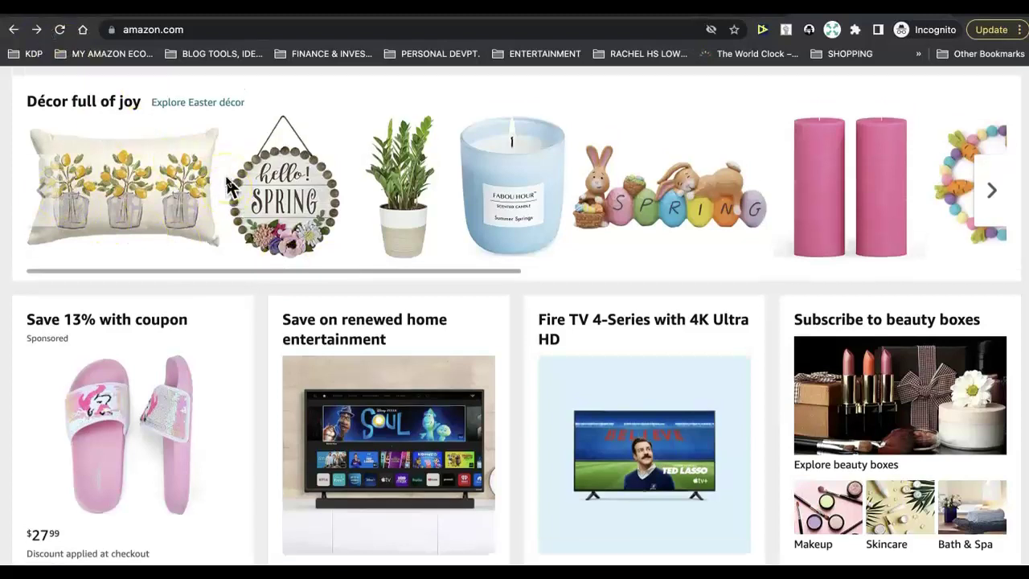
scroll(229, 185, "up", 3)
scroll(229, 185, "down", 1)
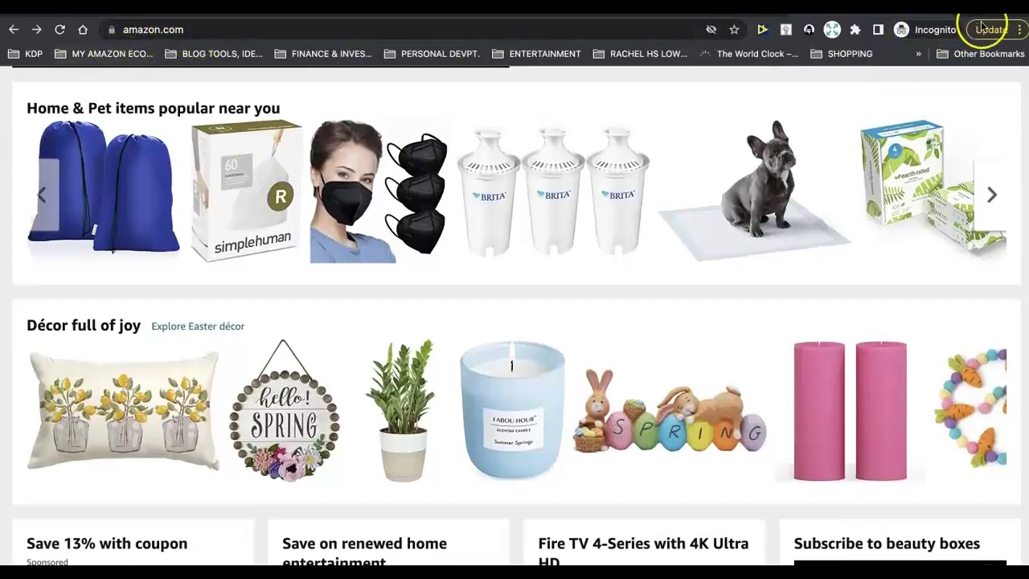
scroll(622, 277, "down", 3)
scroll(626, 281, "down", 2)
scroll(625, 281, "down", 3)
scroll(625, 282, "down", 3)
scroll(625, 281, "down", 3)
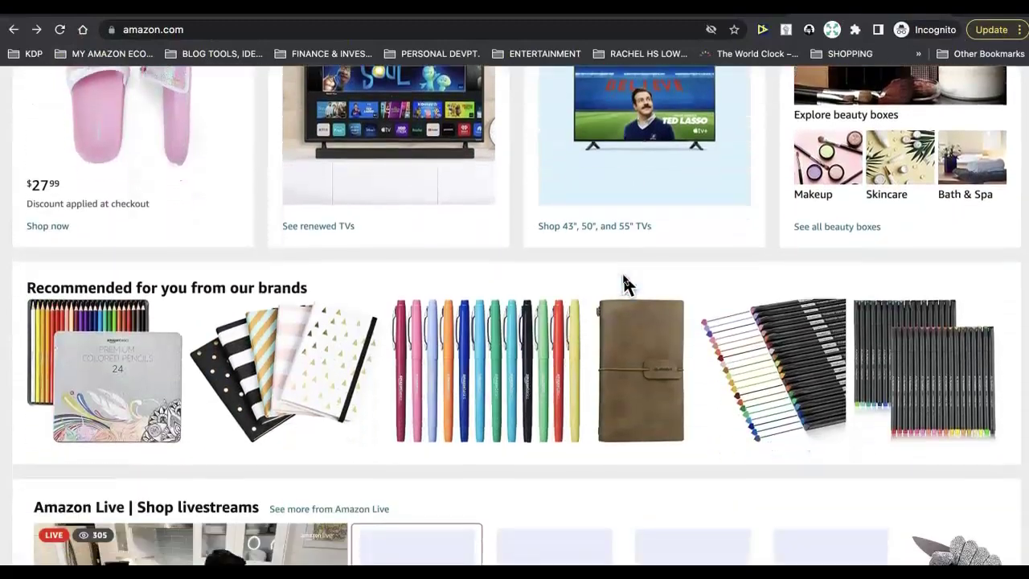
scroll(625, 281, "down", 3)
scroll(625, 281, "down", 2)
scroll(625, 281, "down", 3)
scroll(625, 283, "down", 2)
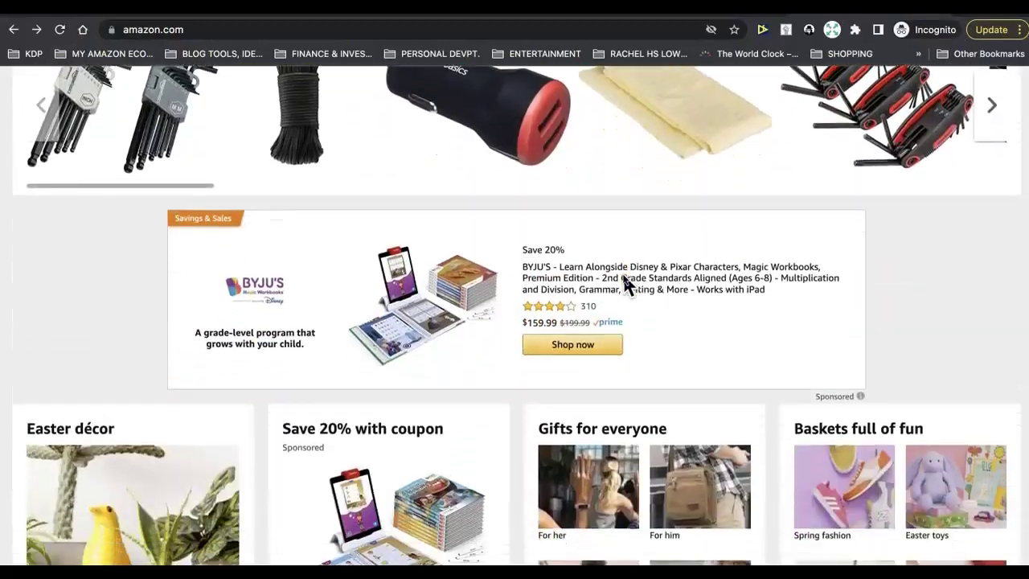
scroll(626, 283, "down", 3)
scroll(626, 283, "down", 1)
scroll(626, 282, "down", 2)
scroll(627, 284, "down", 2)
scroll(626, 283, "up", 3)
scroll(626, 282, "up", 6)
scroll(626, 283, "up", 3)
scroll(626, 283, "up", 4)
scroll(626, 283, "up", 3)
scroll(626, 283, "up", 4)
scroll(625, 283, "up", 5)
scroll(625, 283, "up", 5)
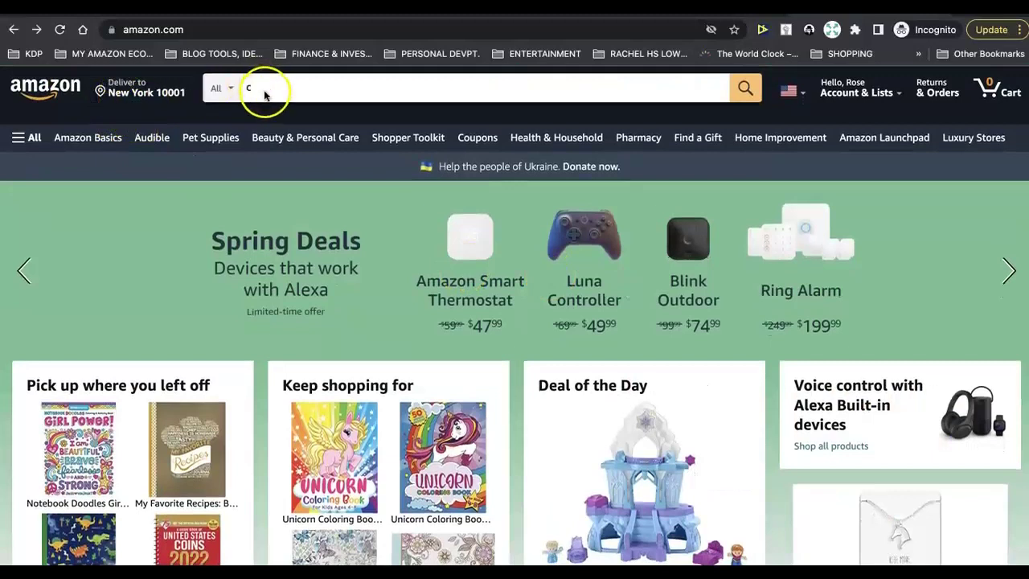
left_click(264, 95)
key("BackSpace")
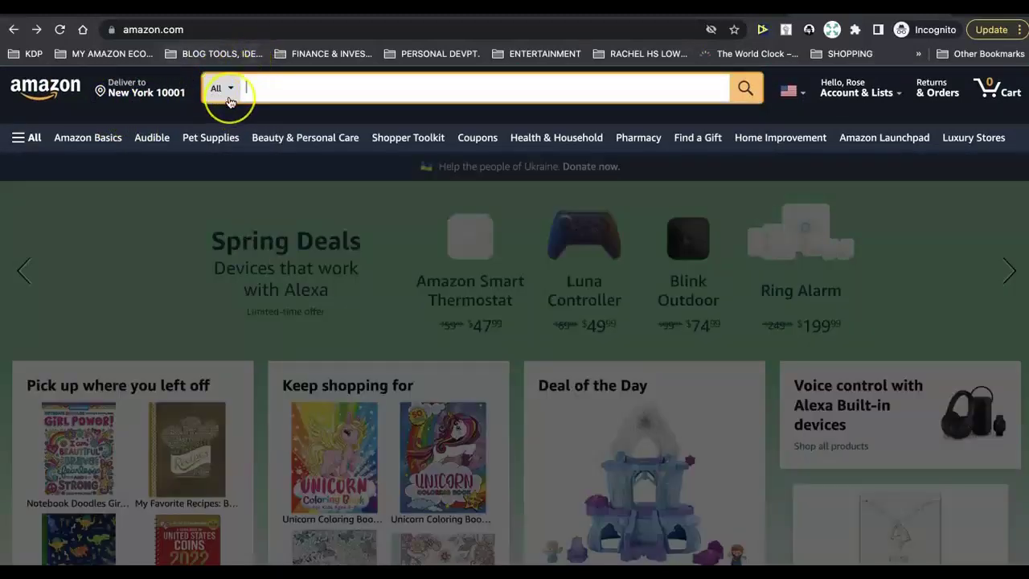
Step: Check the search department list, leaving it on All Departments
left_click(232, 97)
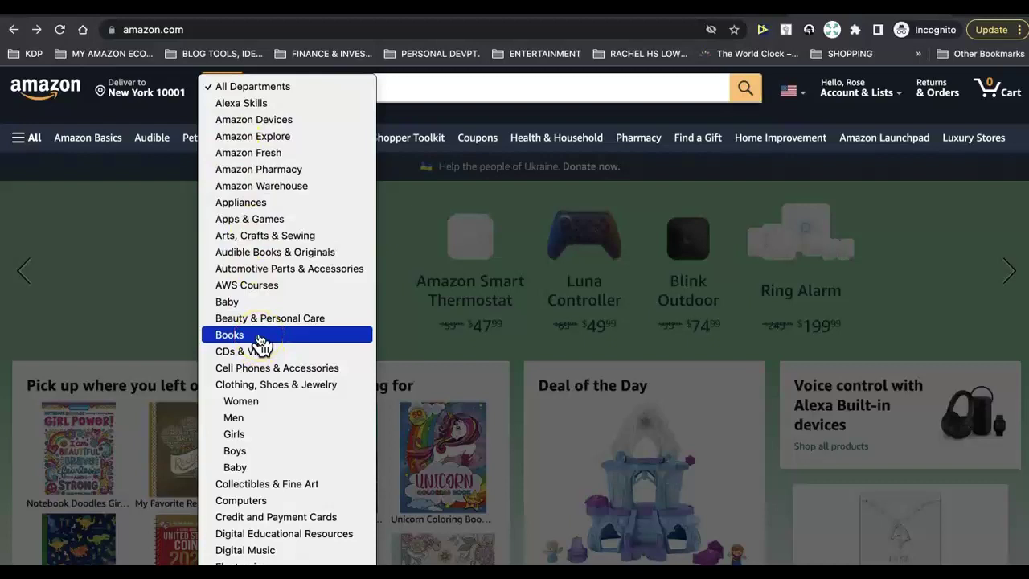
left_click(442, 93)
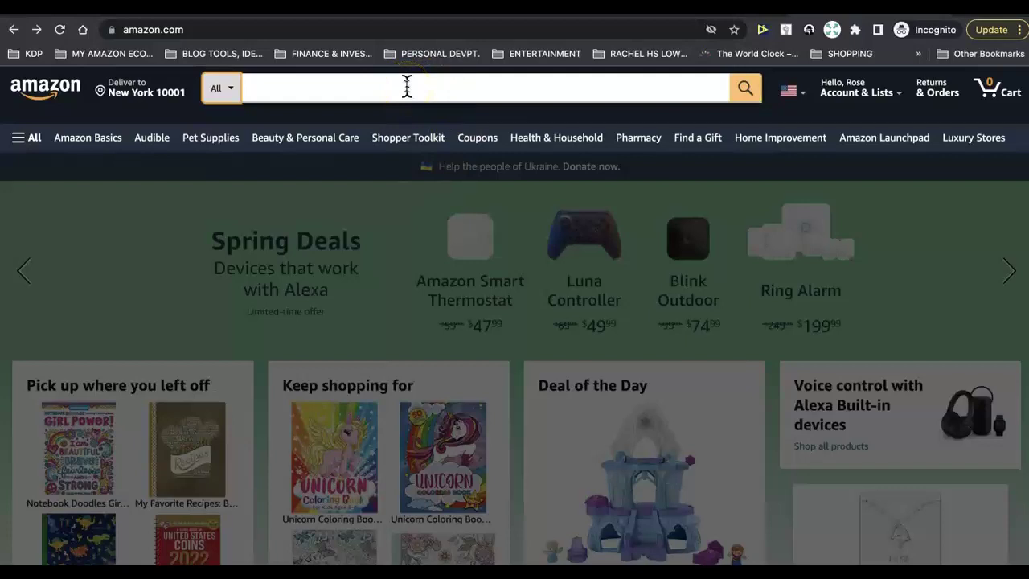
left_click(232, 90)
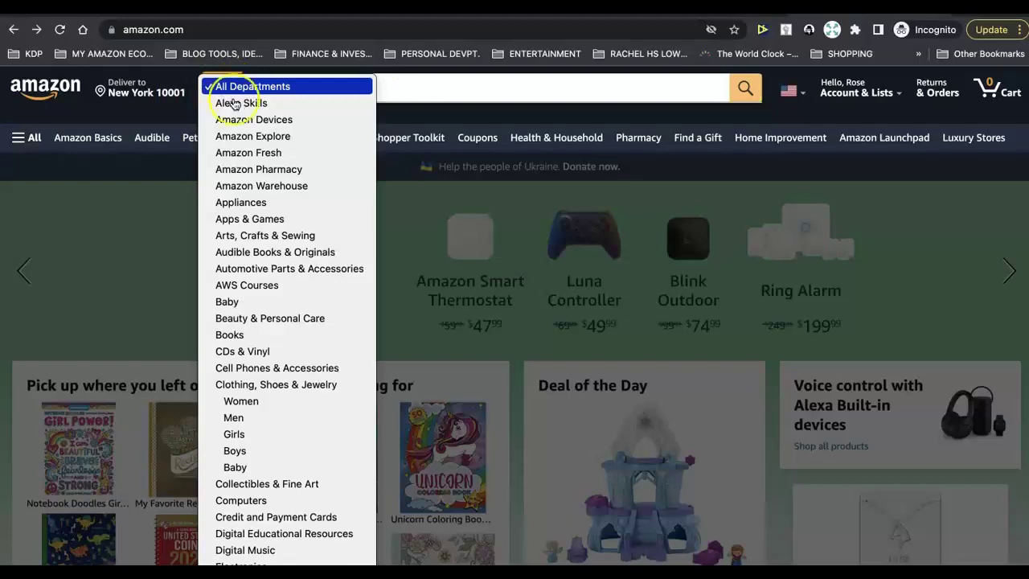
left_click(261, 336)
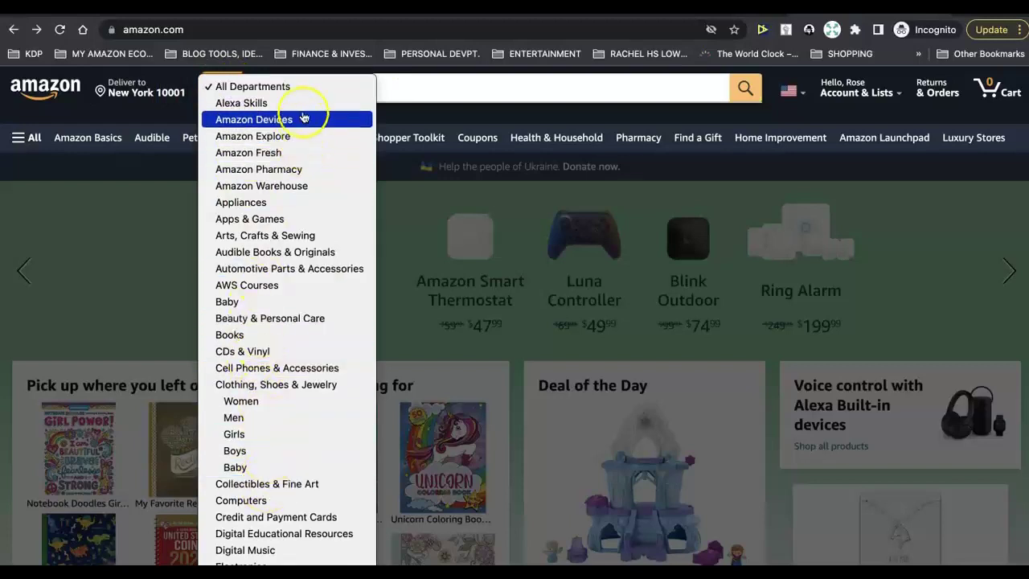
left_click(408, 85)
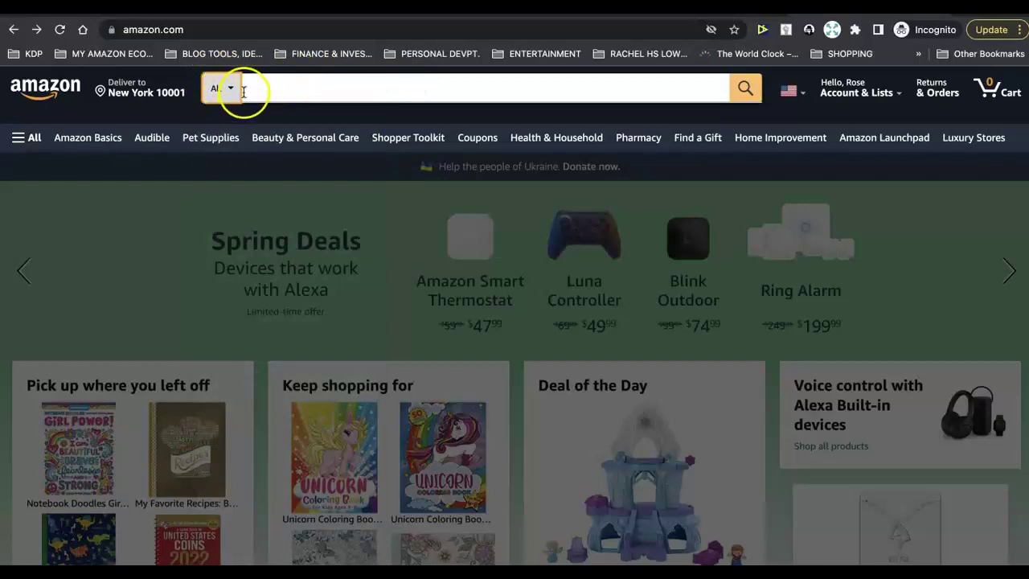
Step: Enter 'coloring books' in the Amazon search box to see suggestions
left_click(268, 89)
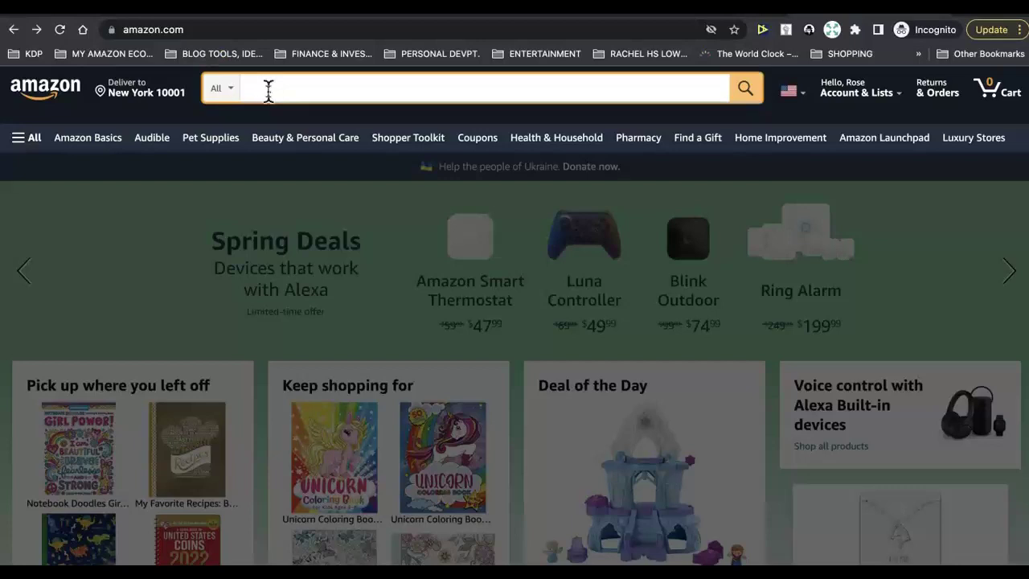
type("coloring")
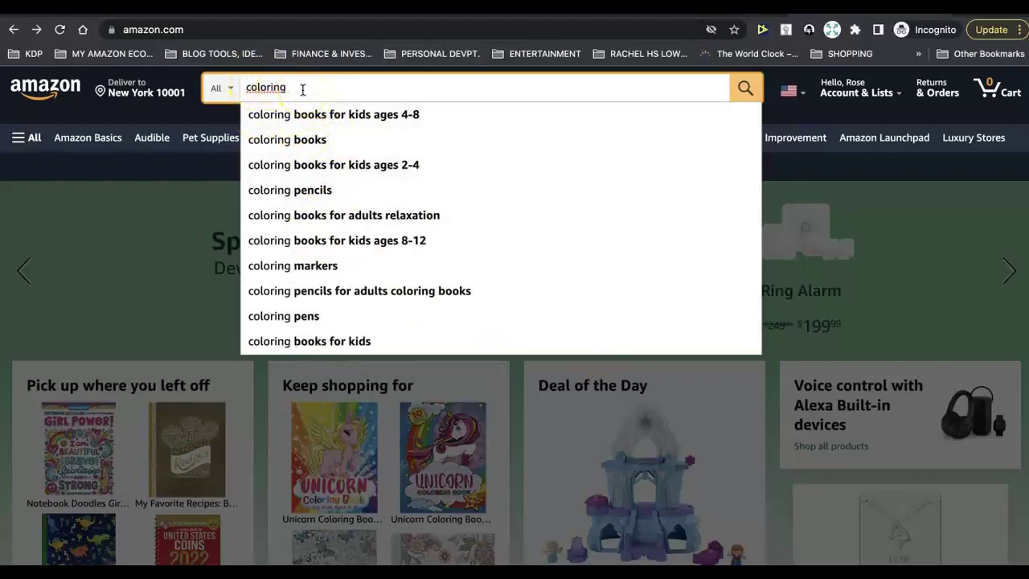
type("books")
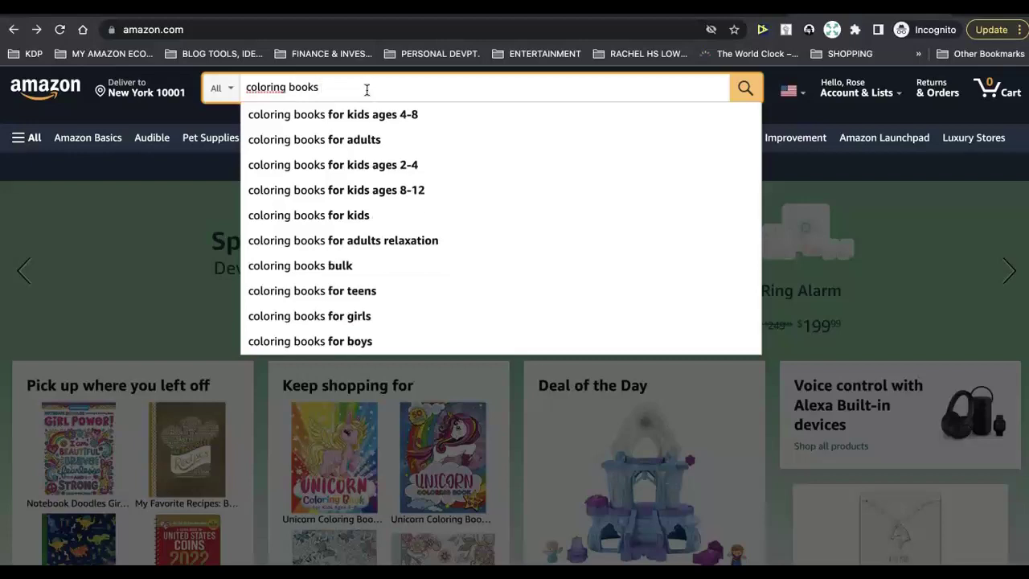
Step: Cycle the search through 'coloring books a', 'b' and 'c' to review each letter's suggestions
type(" a")
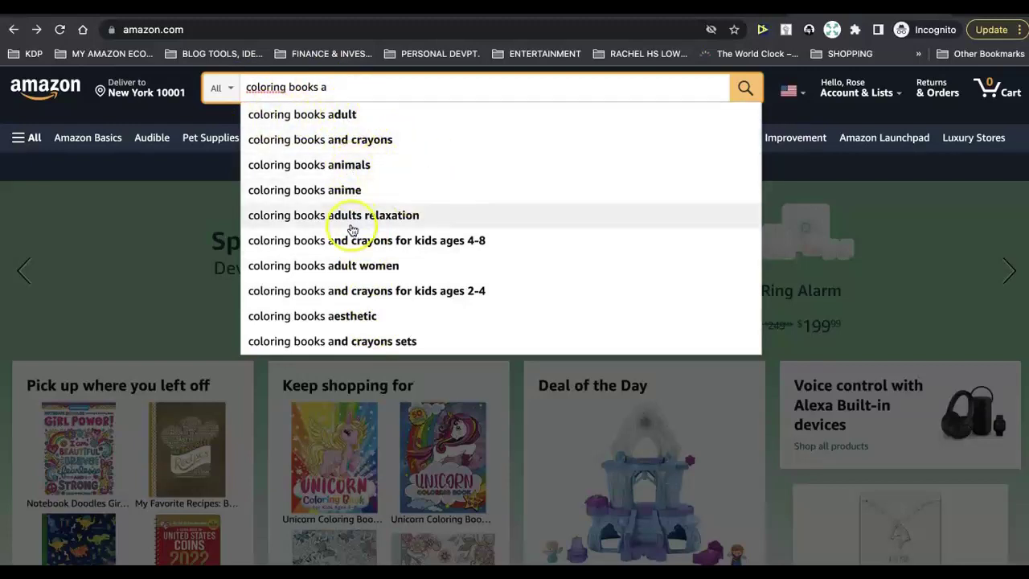
key("BackSpace")
type("b")
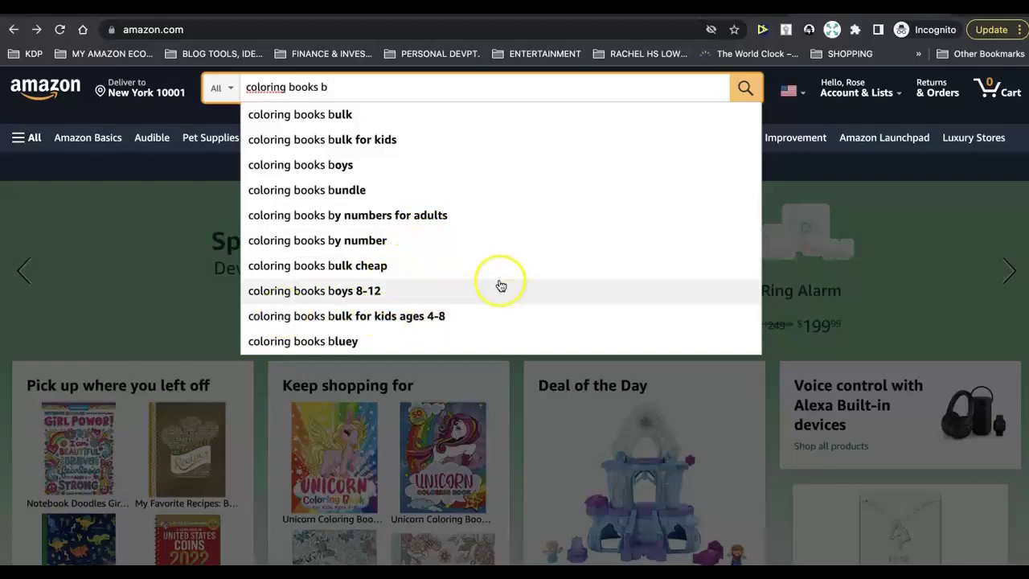
key("BackSpace")
type("c")
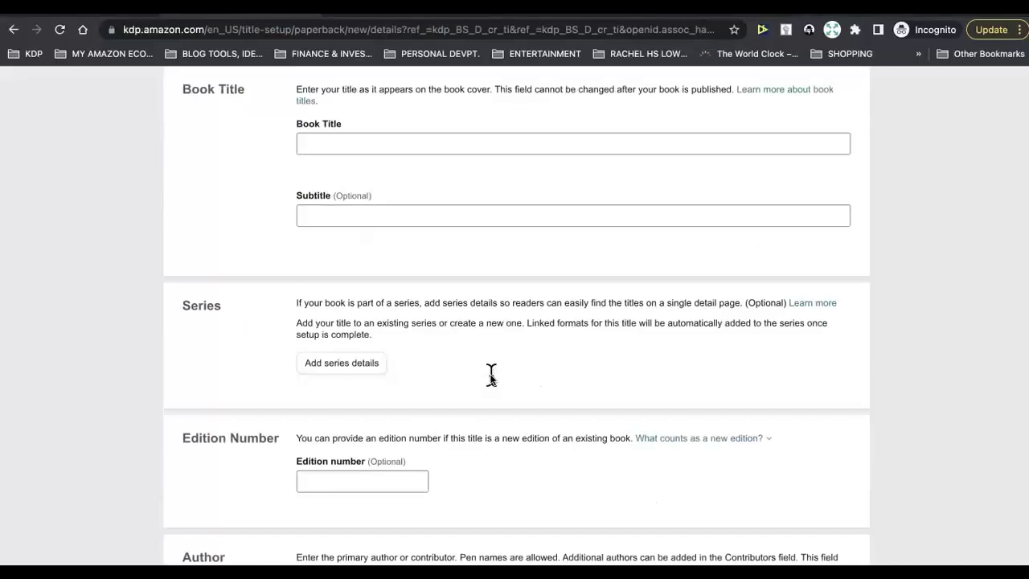
Step: Bring up the seven empty keyword fields of the KDP paperback setup page
scroll(490, 374, "down", 3)
scroll(490, 375, "down", 3)
scroll(490, 375, "down", 2)
scroll(490, 375, "down", 1)
scroll(490, 374, "down", 3)
scroll(491, 375, "down", 1)
left_click(312, 266)
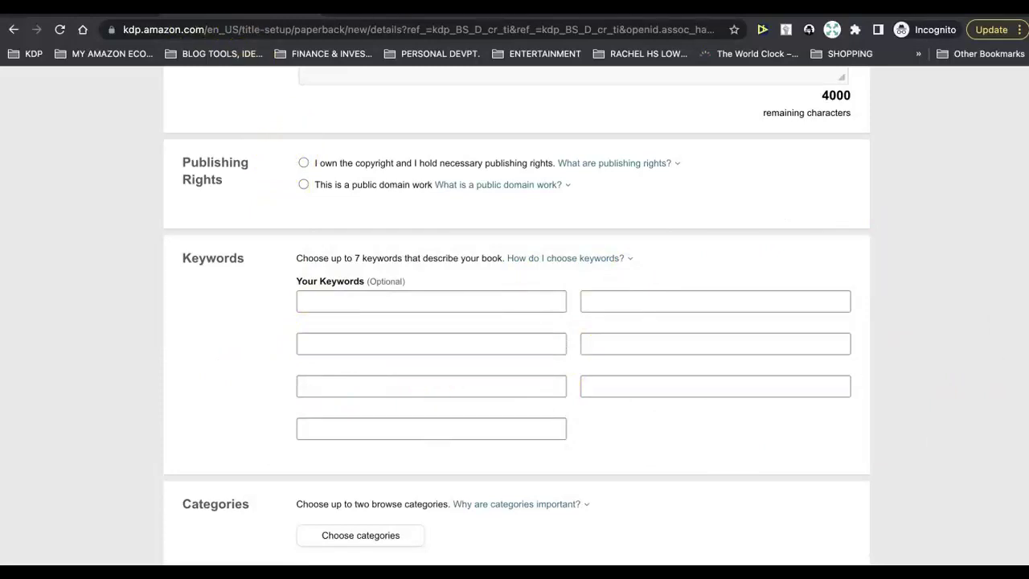
Step: Return from the KDP Keywords form to Amazon's 'coloring books d' suggestions
left_click(23, 16)
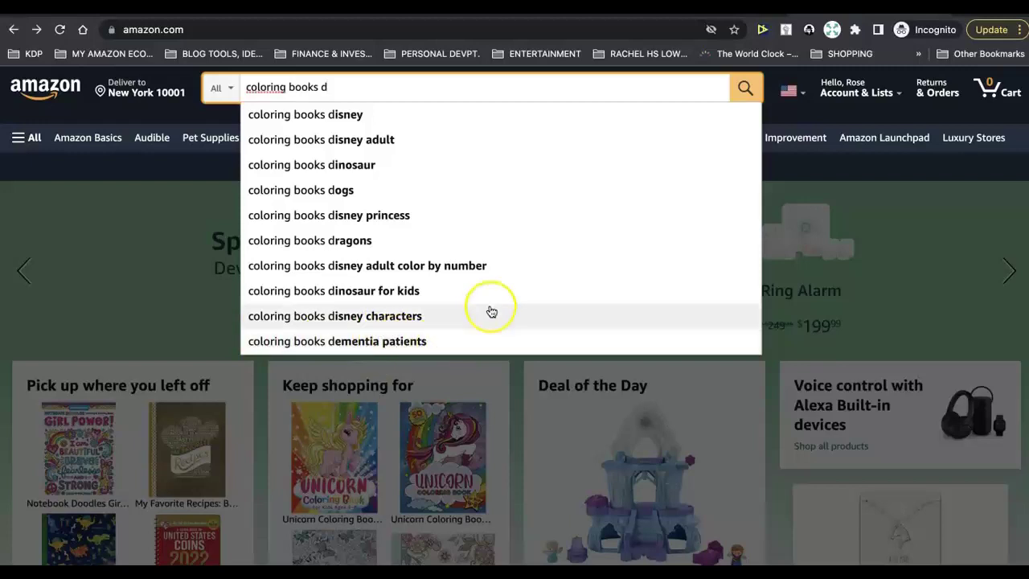
Step: Change the query to 'coloring books u' and pick the 'coloring books unicorns and rainbows' suggestion
key("BackSpace")
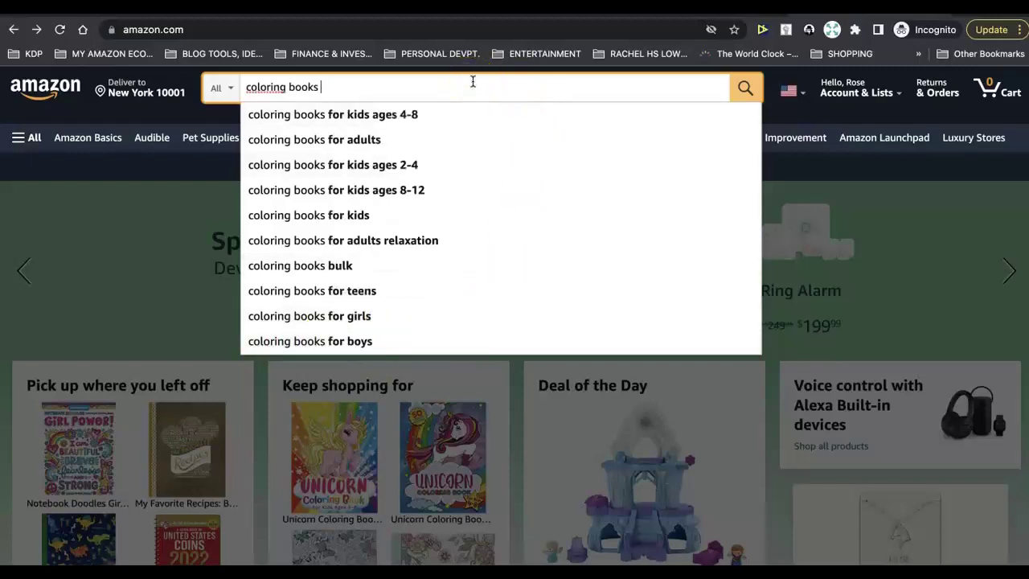
type("u")
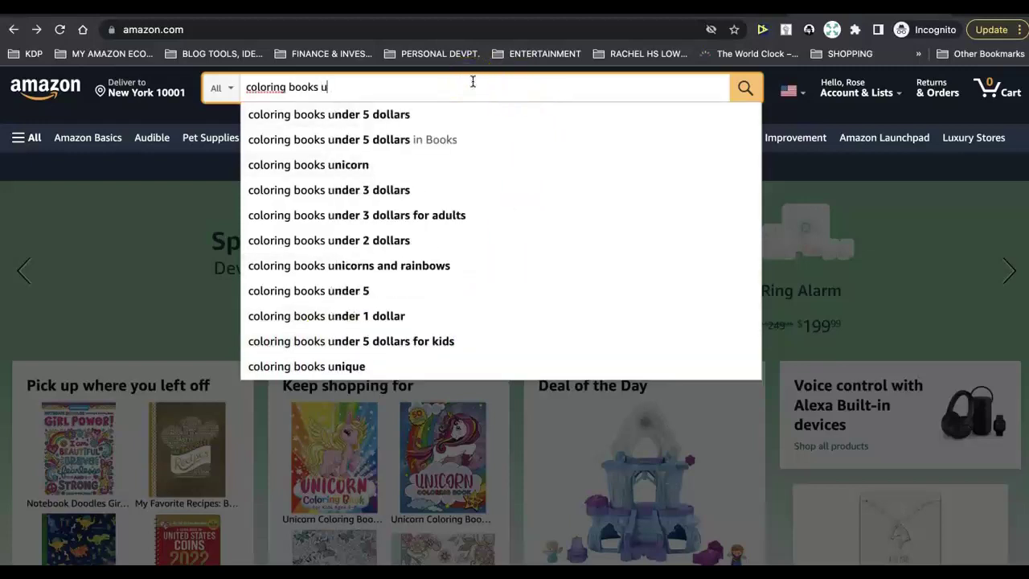
left_click(430, 274)
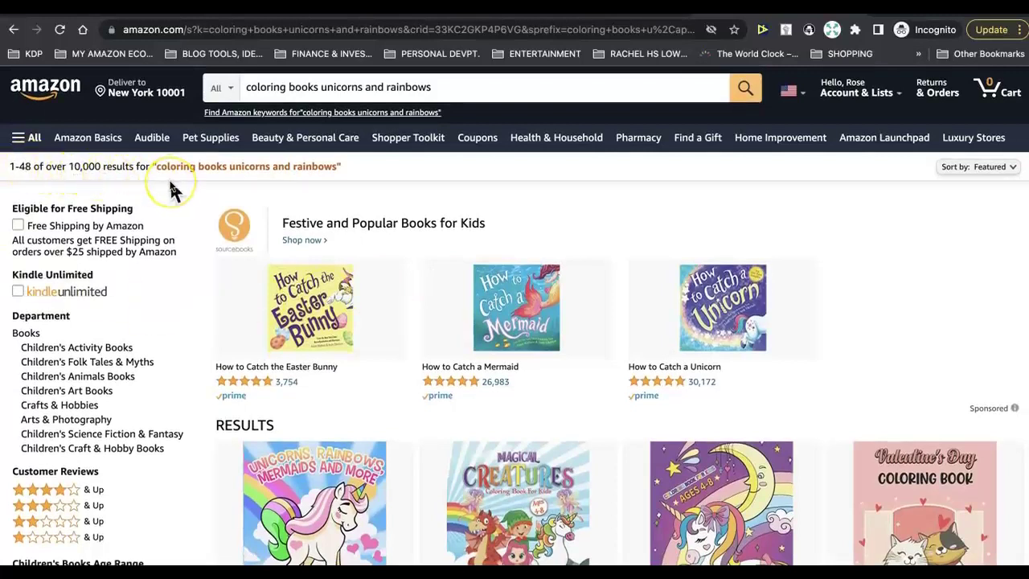
Step: Go back and search 'coloring books unicorn' from the 'coloring books u' suggestions
left_click(11, 31)
left_click(264, 89)
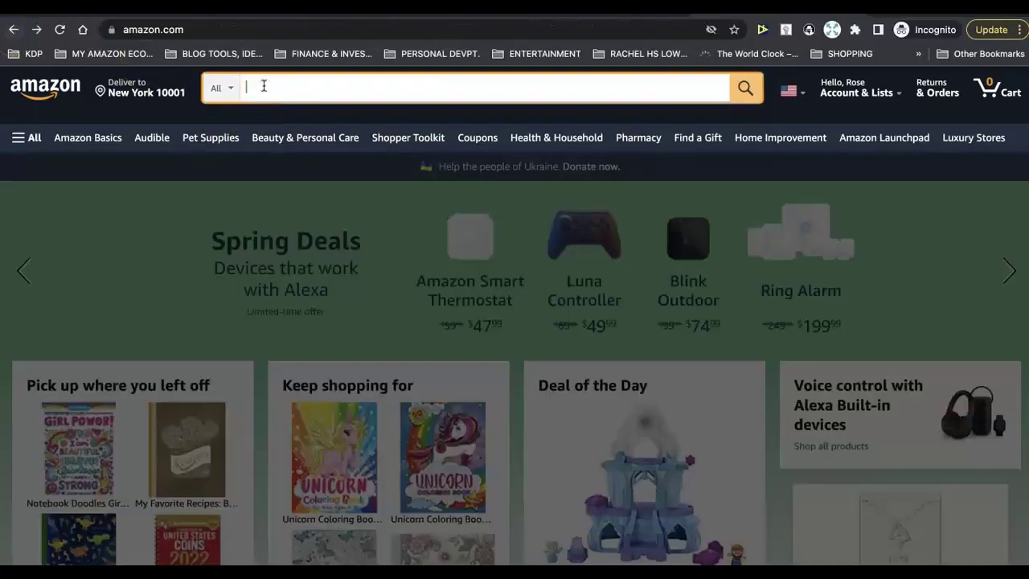
type("colo")
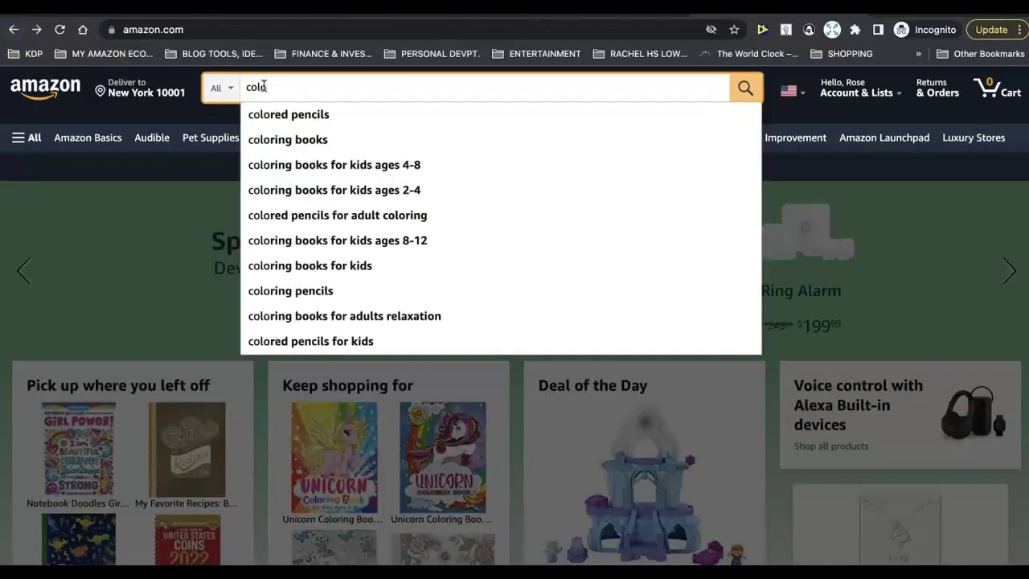
type("r")
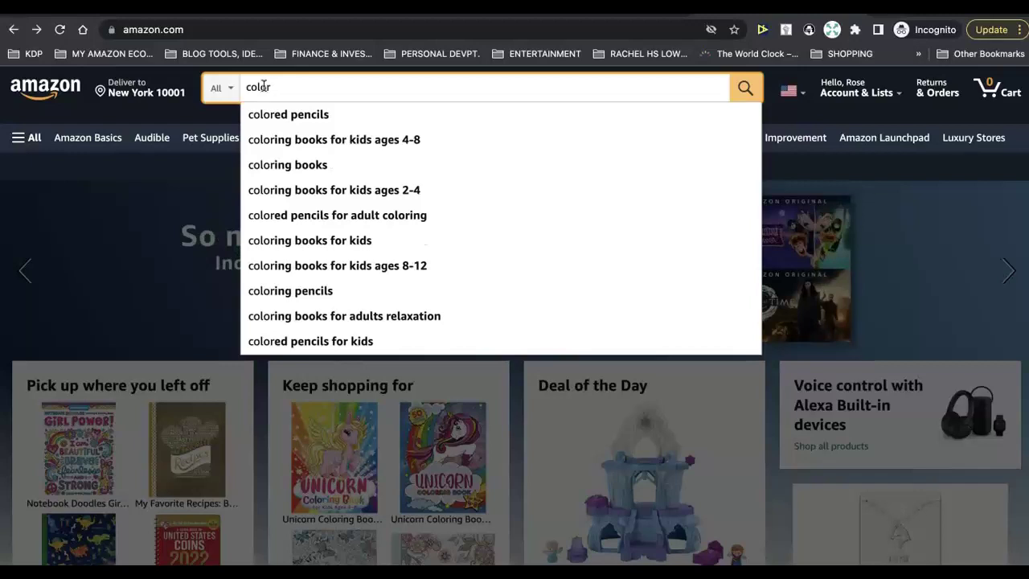
type("ing books u")
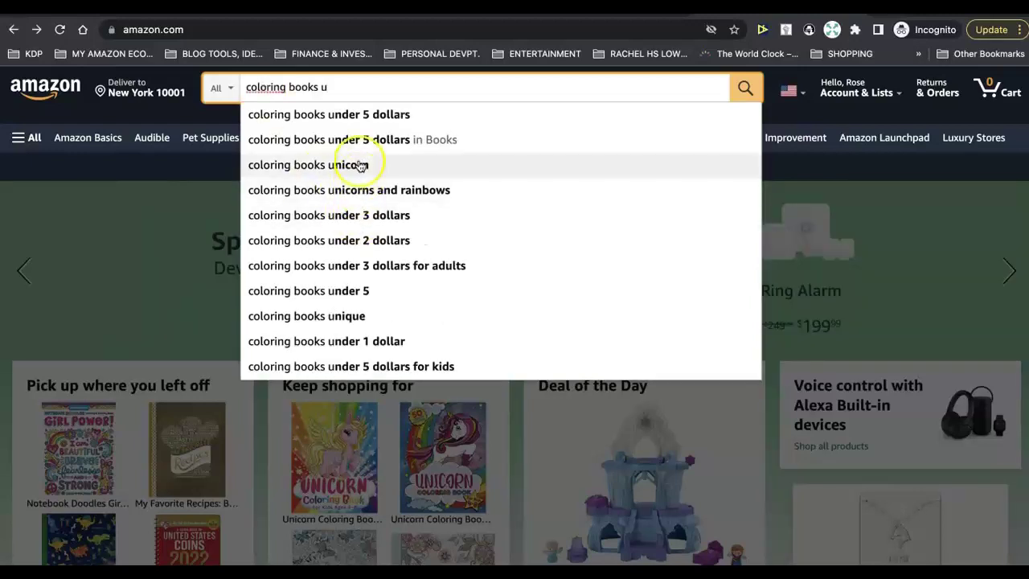
left_click(360, 166)
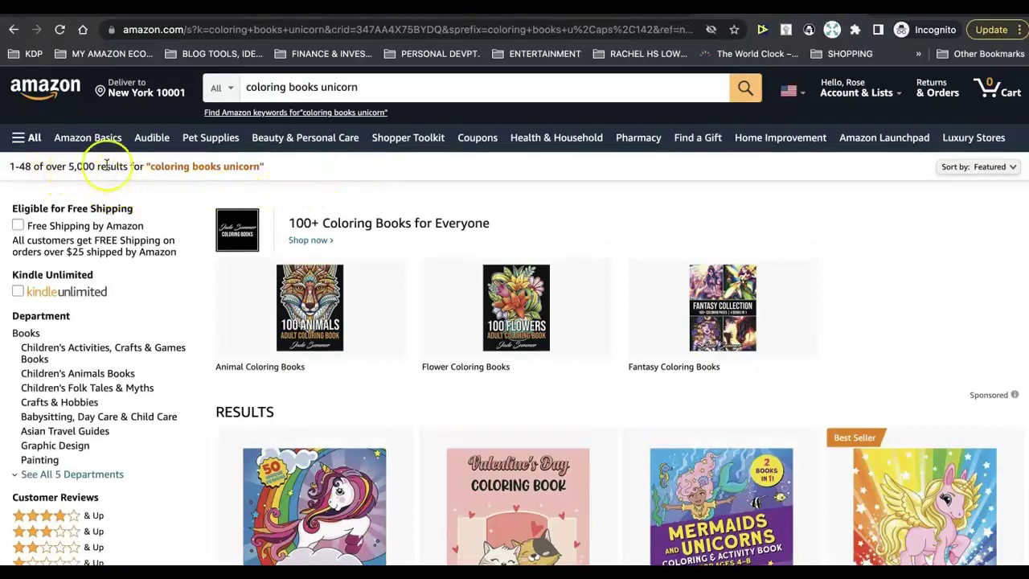
Step: Scroll through the unicorn coloring book results, checking prices, ratings and reviews
scroll(545, 230, "down", 1)
scroll(545, 230, "down", 1)
scroll(545, 231, "down", 2)
scroll(545, 231, "down", 1)
scroll(545, 231, "down", 4)
scroll(545, 232, "down", 1)
scroll(545, 232, "down", 1)
scroll(546, 233, "down", 1)
scroll(543, 232, "down", 1)
scroll(544, 232, "down", 1)
scroll(546, 232, "down", 2)
scroll(544, 232, "up", 2)
scroll(545, 230, "up", 3)
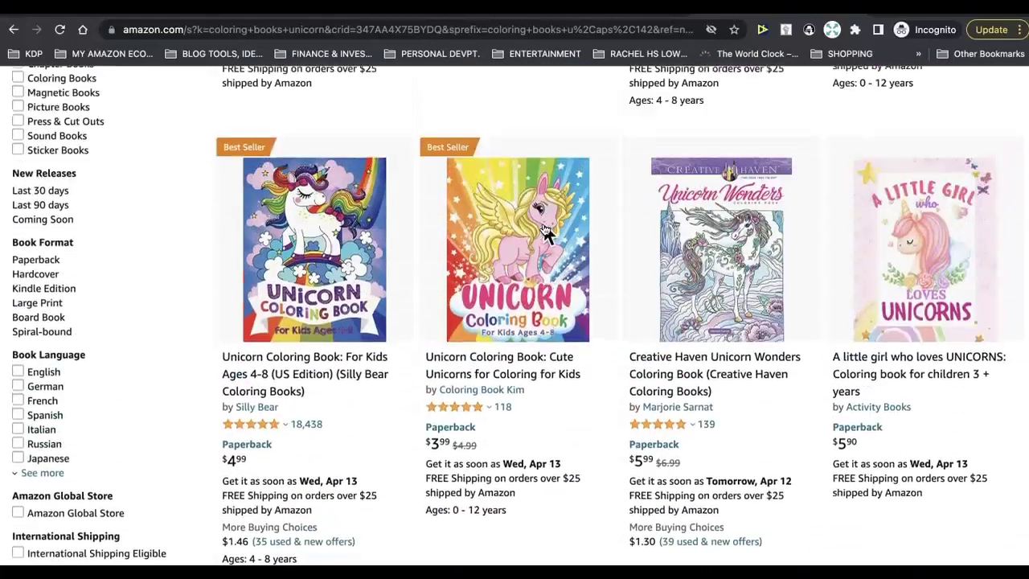
scroll(545, 232, "up", 2)
scroll(545, 232, "up", 1)
scroll(546, 233, "up", 1)
scroll(545, 233, "down", 1)
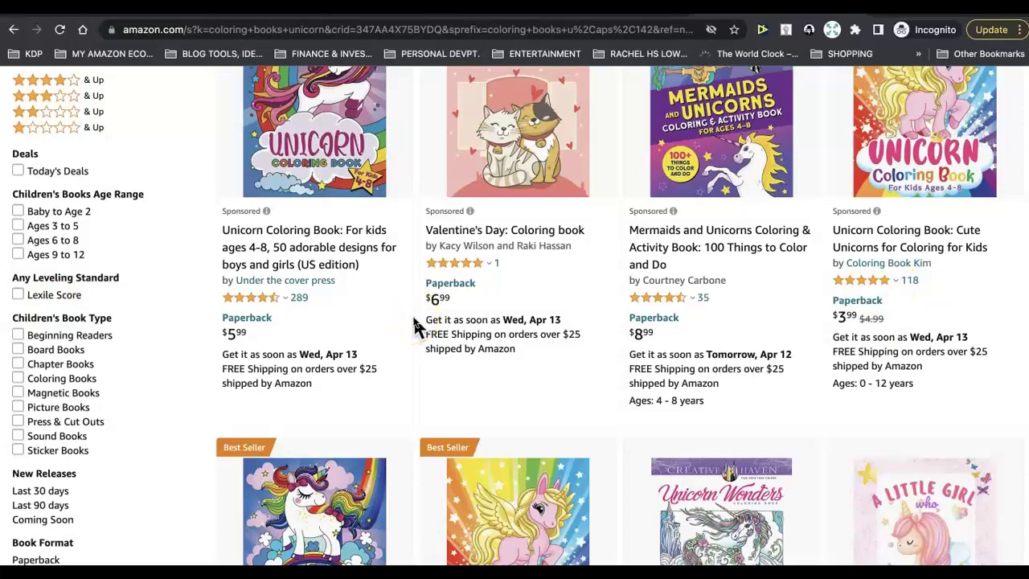
Step: Review the sponsored Unicorn Coloring Book's product page details
left_click(322, 168)
scroll(546, 406, "down", 15)
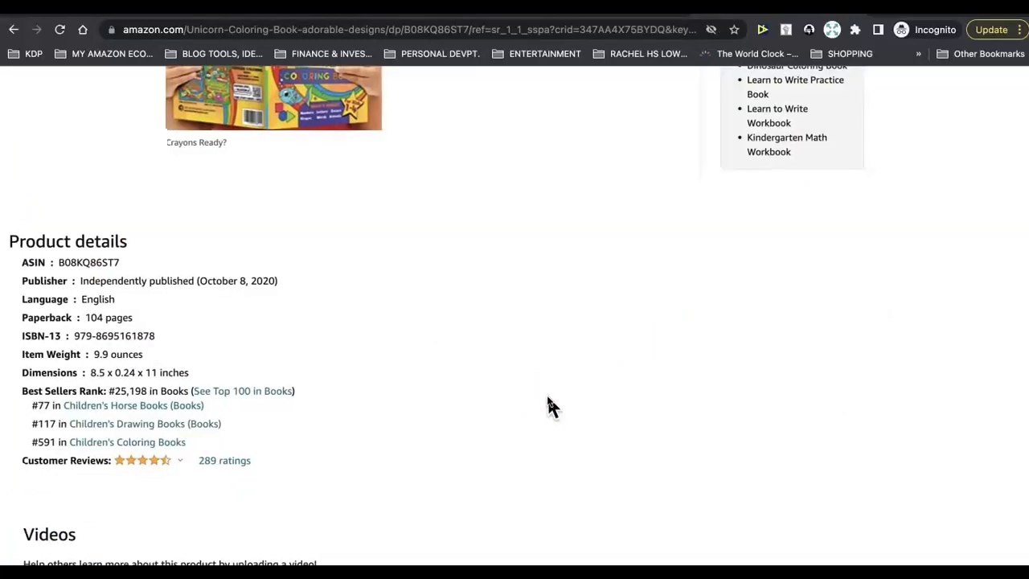
scroll(547, 397, "down", 1)
scroll(330, 295, "up", 2)
scroll(329, 295, "down", 2)
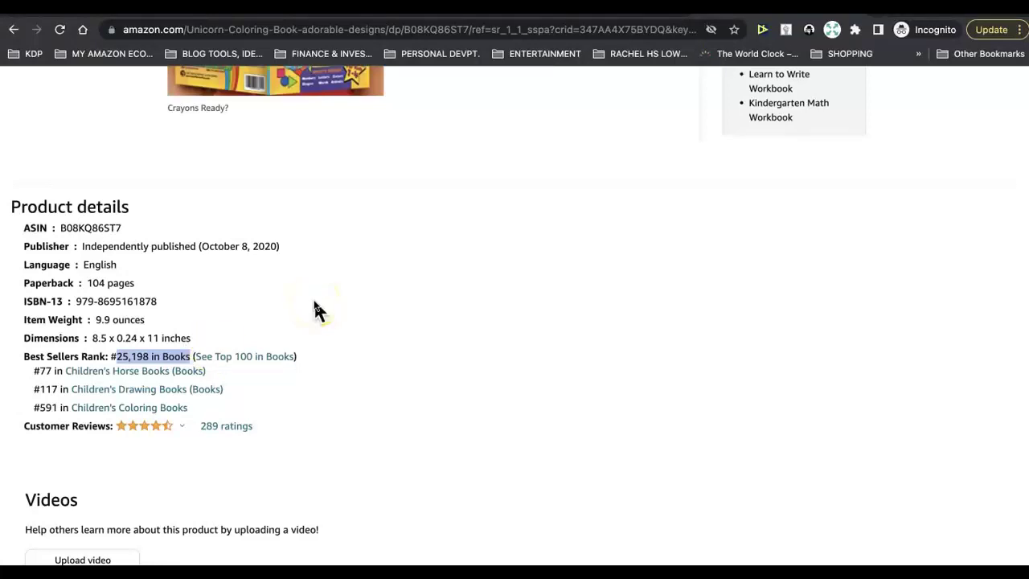
scroll(373, 285, "down", 2)
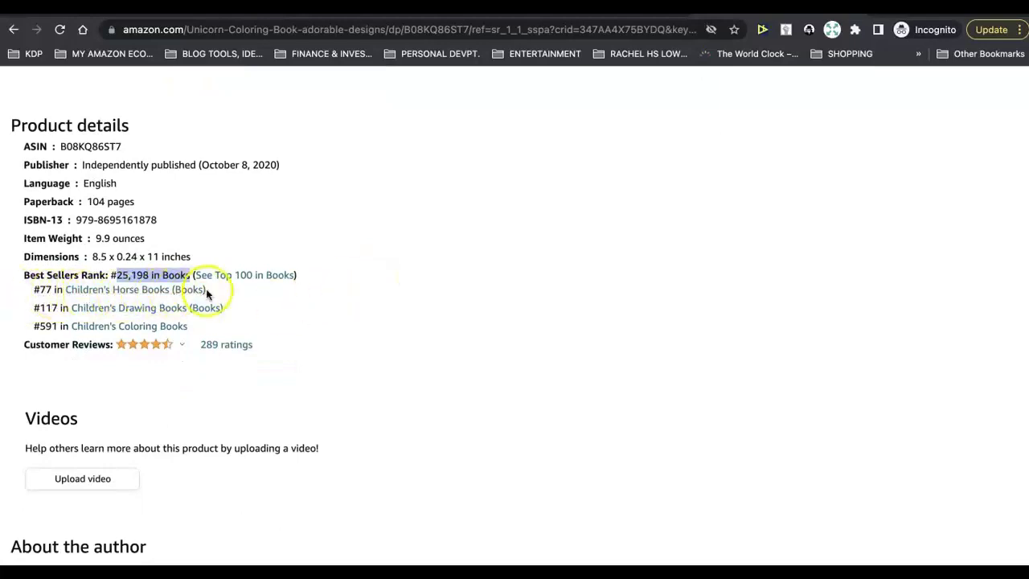
scroll(471, 370, "up", 2)
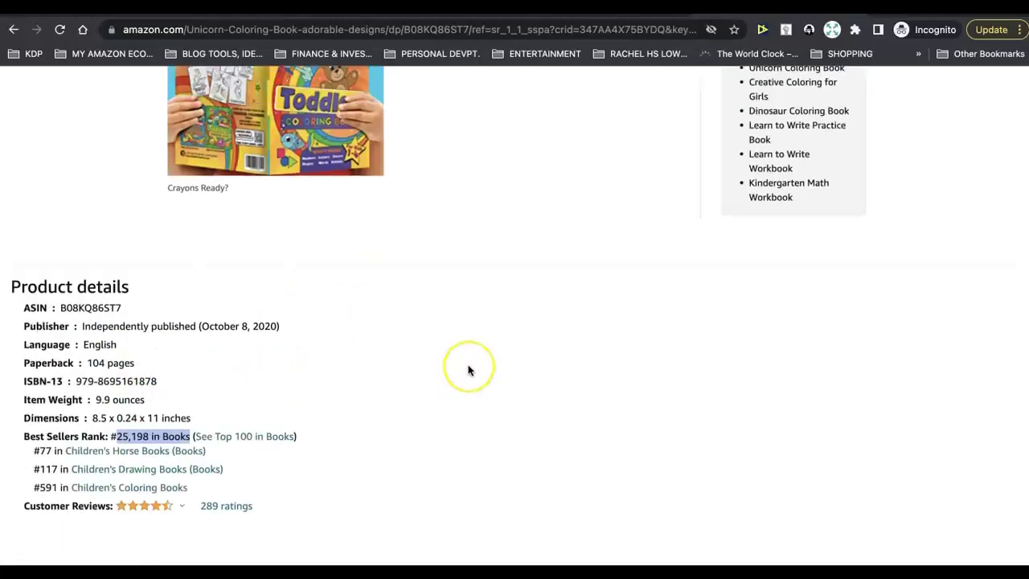
scroll(470, 370, "up", 10)
scroll(470, 369, "up", 10)
scroll(470, 370, "up", 10)
scroll(472, 375, "up", 5)
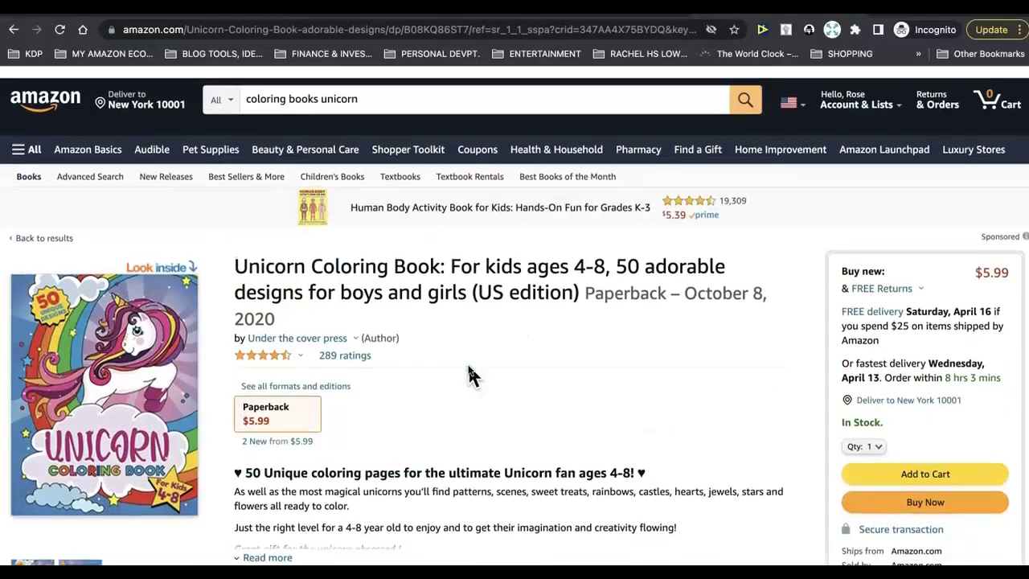
scroll(472, 376, "down", 1)
left_click(161, 246)
Step: Return to the coloring books unicorn results and scroll further down them
left_click(11, 33)
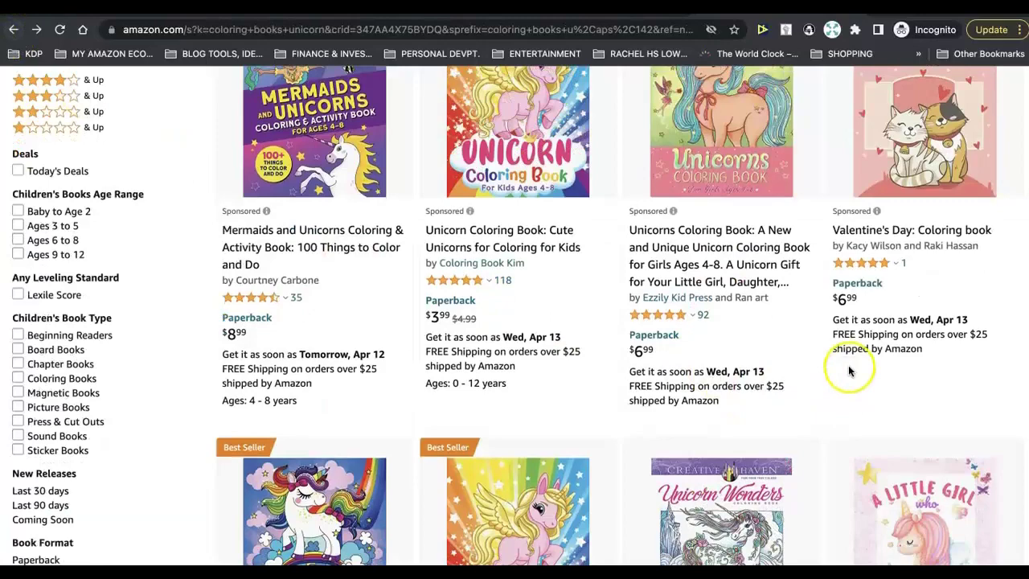
scroll(850, 349, "down", 2)
scroll(858, 349, "down", 3)
scroll(858, 350, "down", 2)
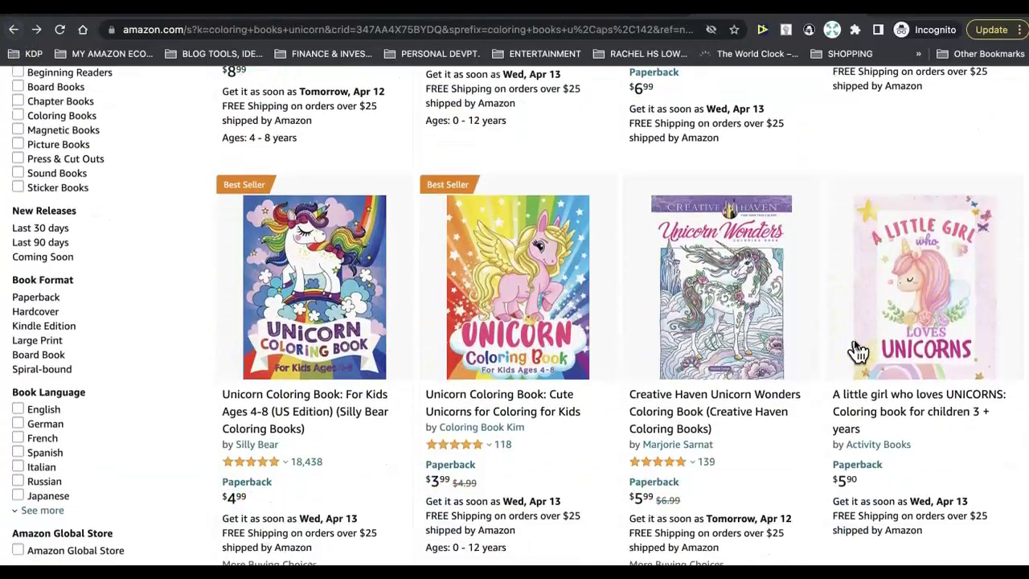
scroll(859, 350, "down", 4)
scroll(858, 349, "down", 4)
scroll(858, 350, "down", 4)
scroll(856, 347, "down", 2)
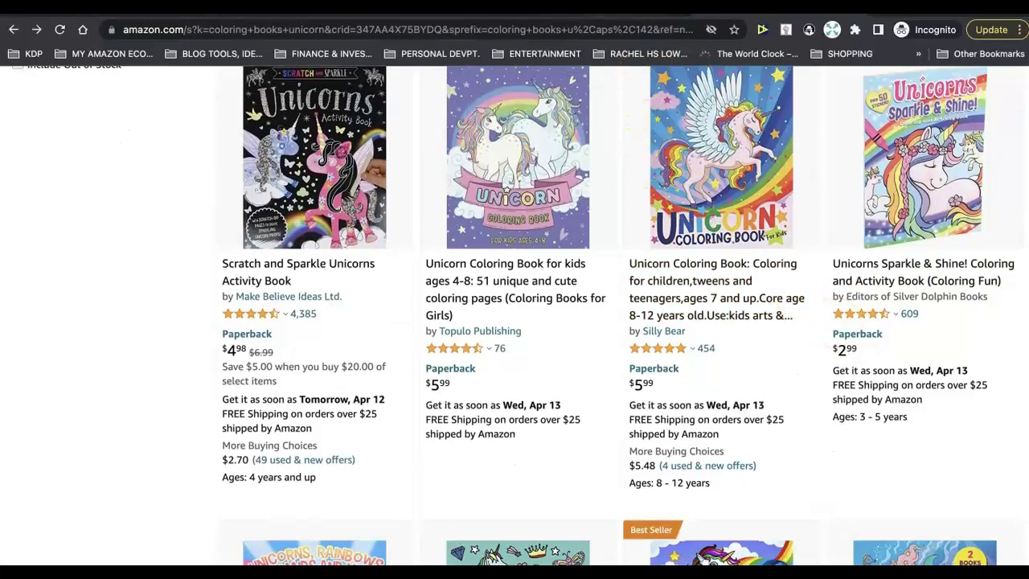
Step: Review the DS Amazon Quick View store listing, highlighting its add-rankings-to-search feature
left_click(402, 6)
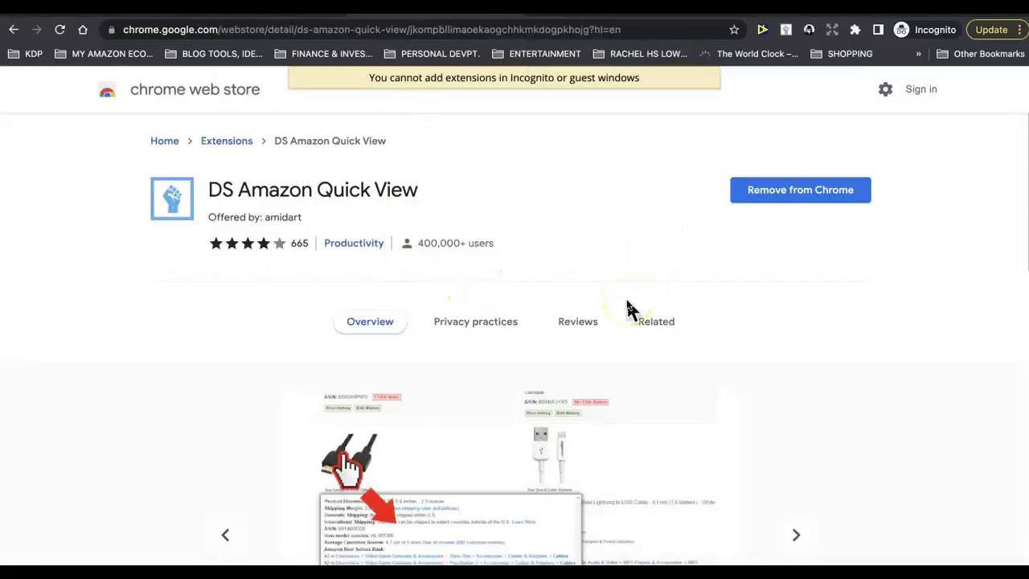
scroll(629, 304, "down", 3)
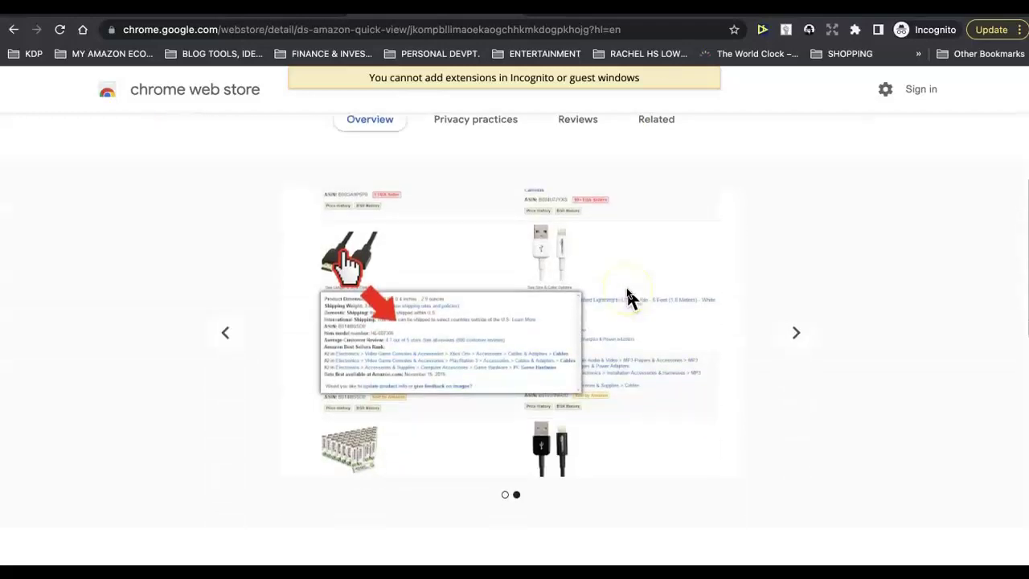
scroll(628, 304, "down", 3)
scroll(629, 297, "down", 2)
scroll(630, 299, "down", 2)
scroll(630, 299, "up", 1)
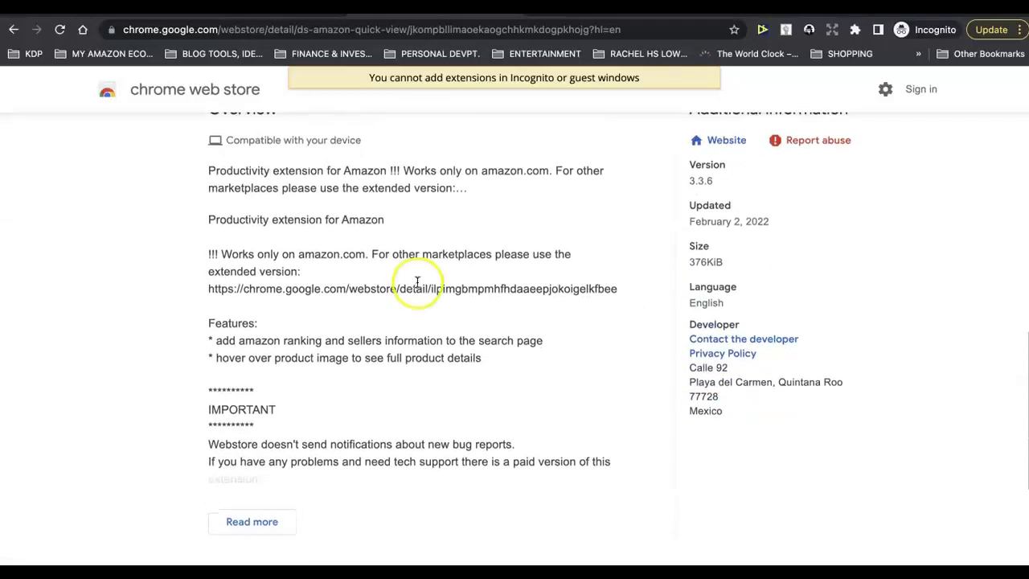
scroll(417, 281, "down", 1)
scroll(417, 283, "down", 1)
scroll(415, 281, "down", 1)
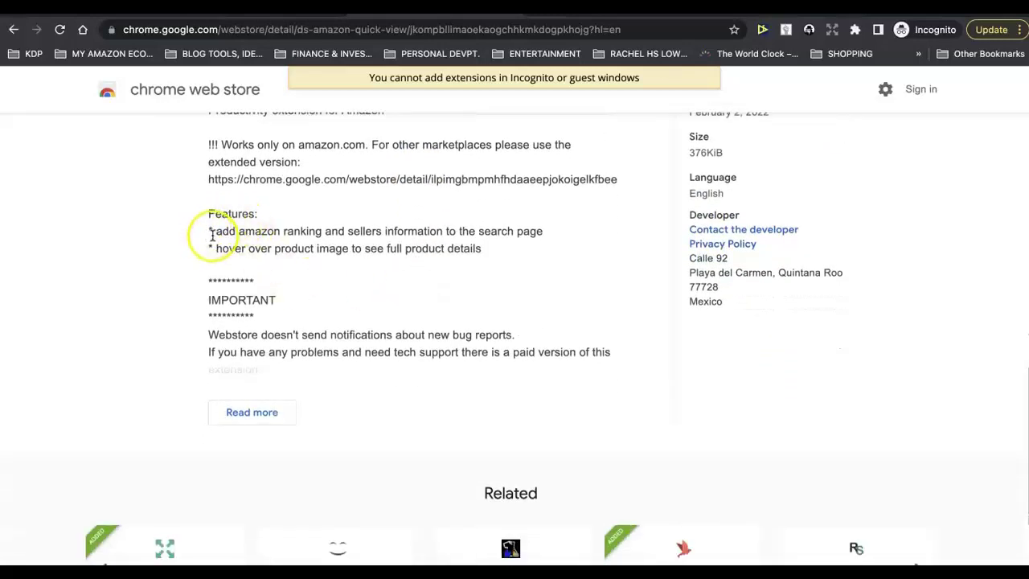
left_click_drag(246, 234, 545, 231)
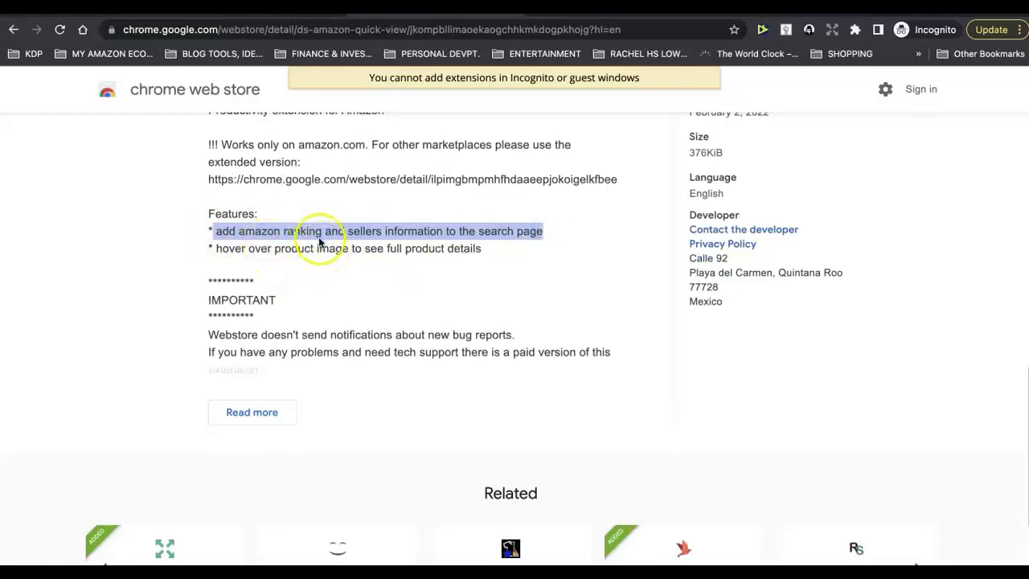
left_click(507, 263)
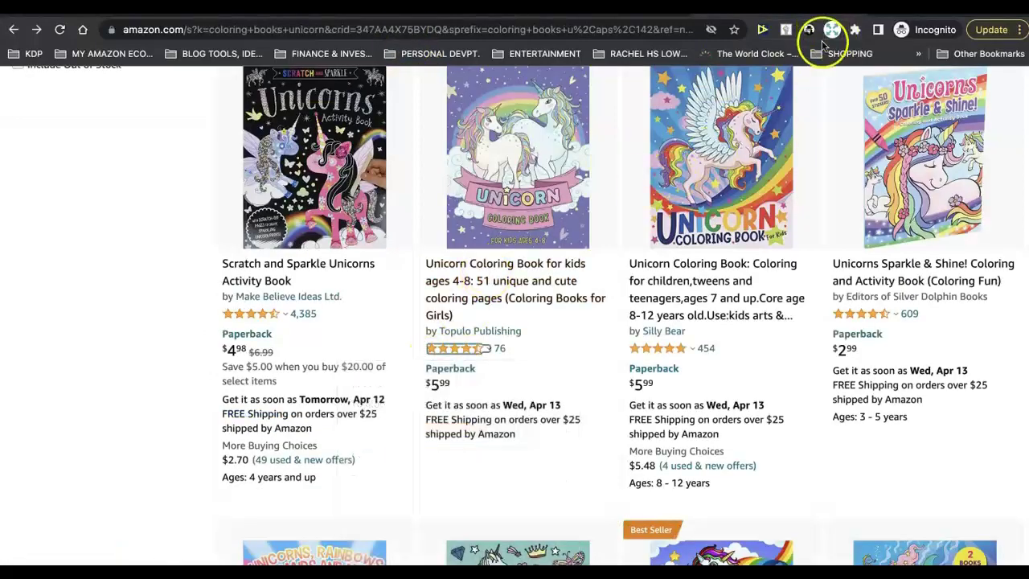
Step: Activate DS Amazon Quick View and reload so results show sales ranks and ASINs
left_click(786, 32)
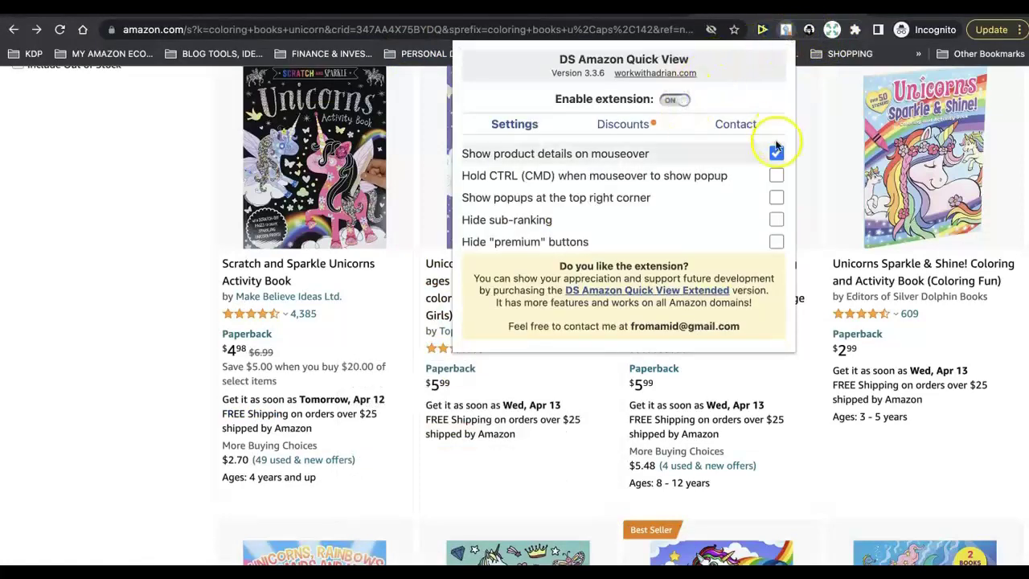
left_click(60, 30)
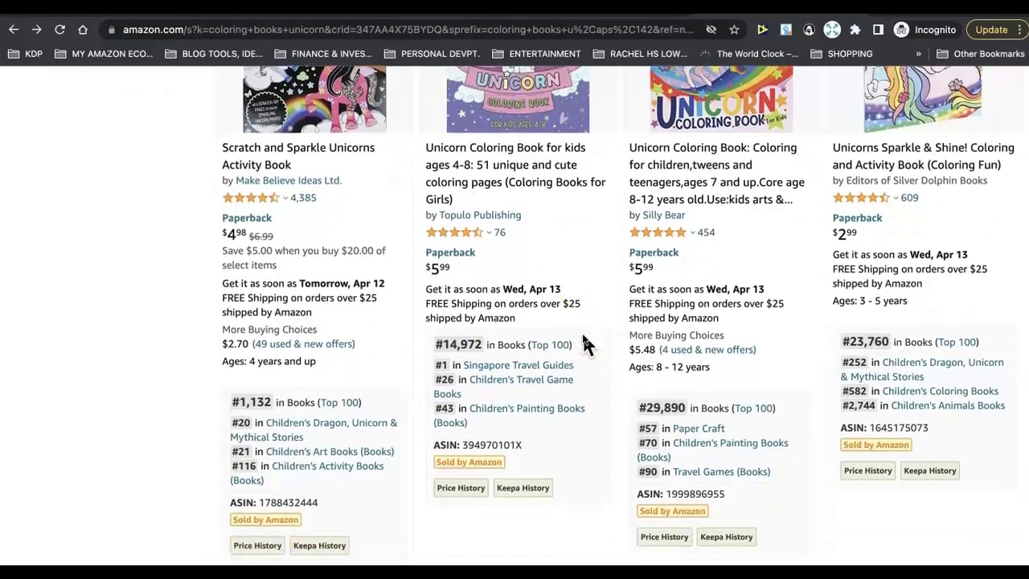
scroll(585, 341, "up", 2)
scroll(585, 342, "up", 2)
scroll(585, 342, "up", 2)
scroll(585, 342, "up", 2)
scroll(584, 341, "up", 1)
scroll(584, 344, "up", 2)
scroll(583, 344, "up", 3)
scroll(584, 344, "up", 3)
scroll(584, 344, "up", 3)
scroll(584, 337, "up", 2)
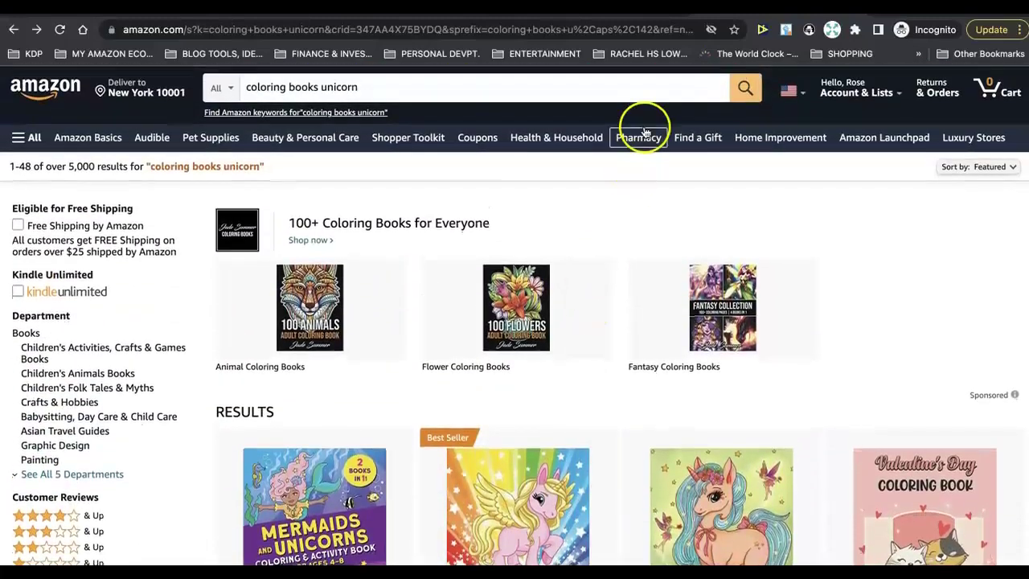
Step: Compare first-row ranks and view Coloring Book Kim's unicorn book details: 102 pages, rank #5,474
scroll(641, 259, "down", 7)
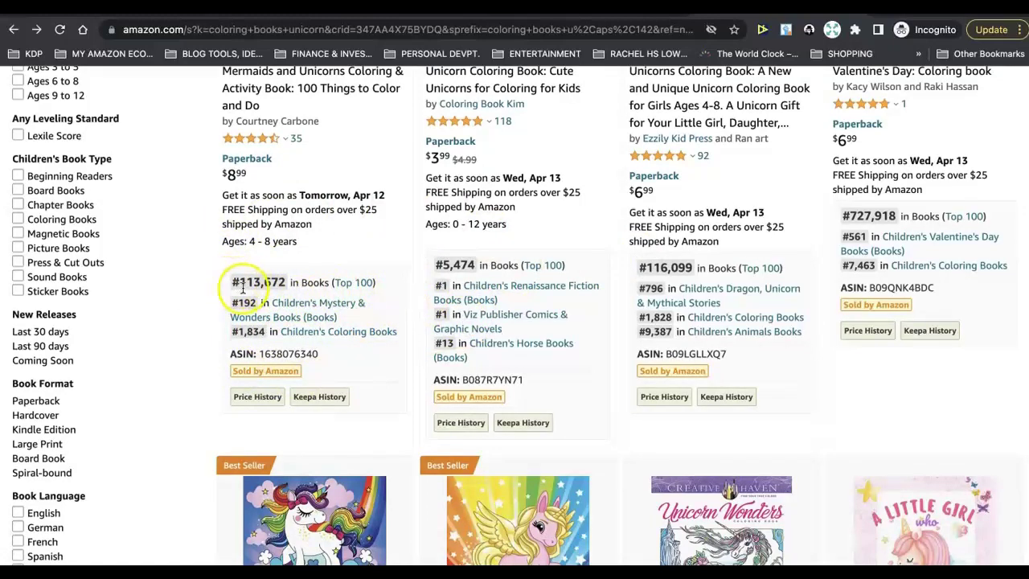
scroll(392, 154, "up", 3)
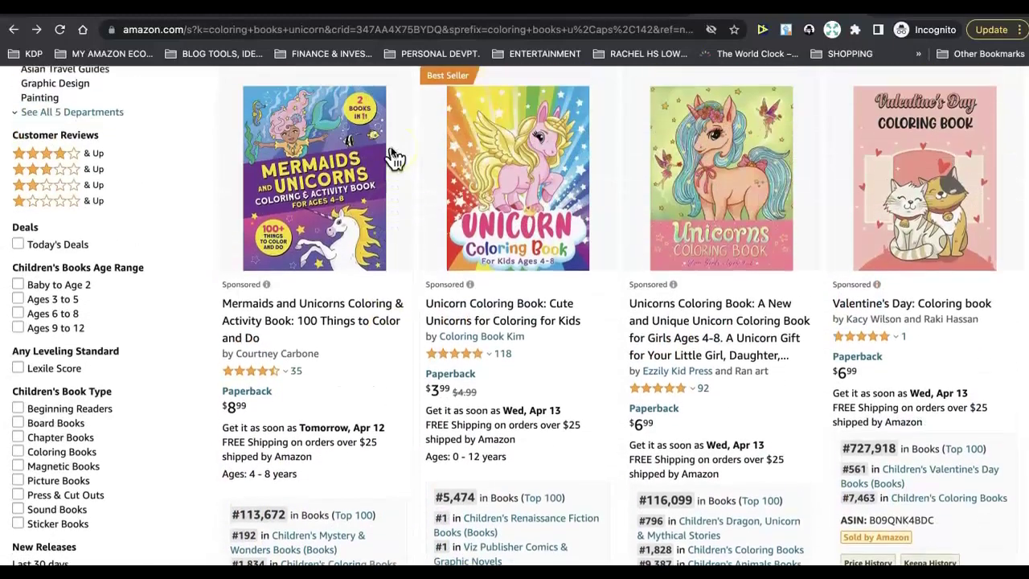
scroll(206, 335, "down", 3)
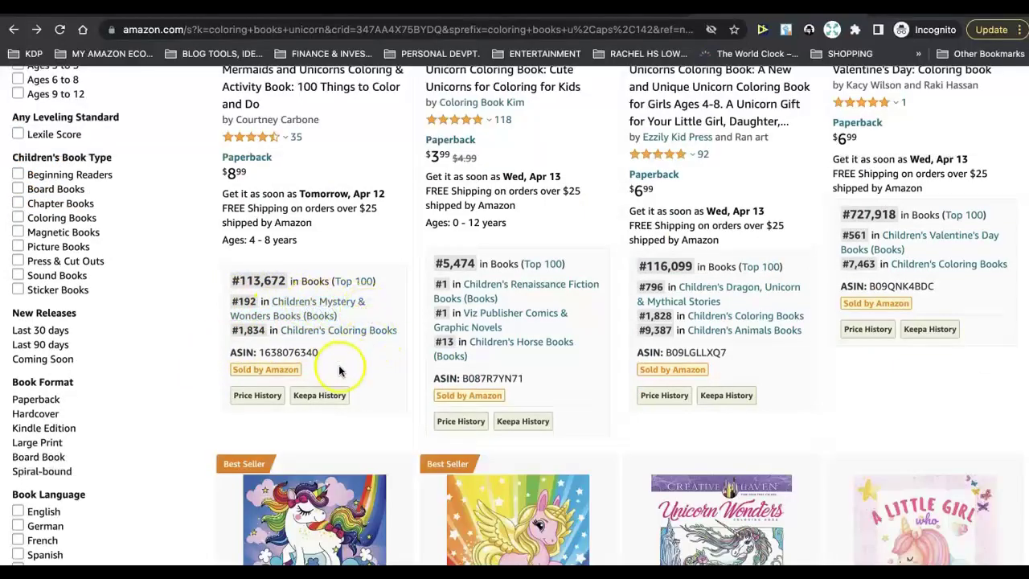
scroll(361, 241, "up", 3)
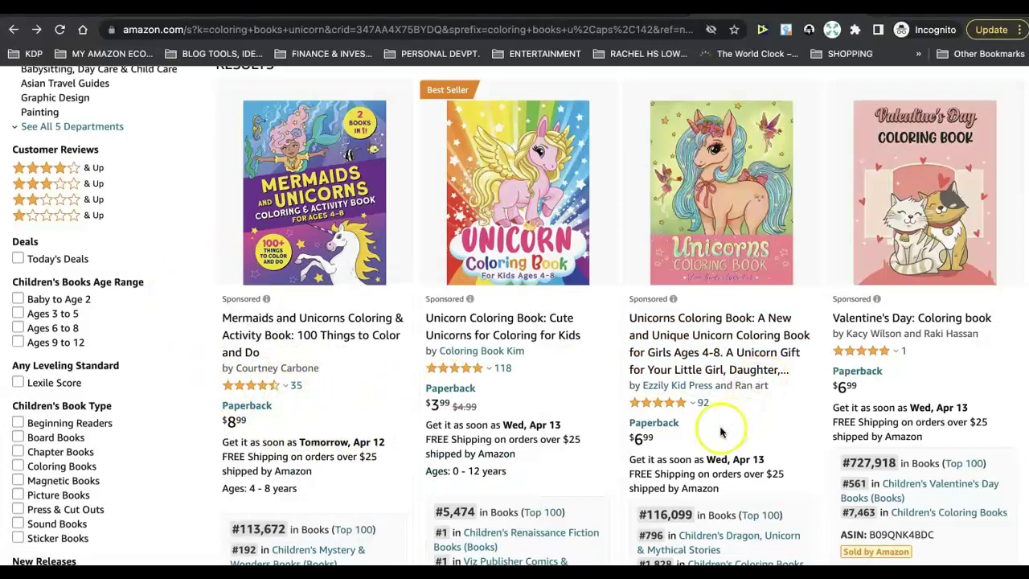
scroll(727, 409, "down", 1)
scroll(719, 432, "down", 1)
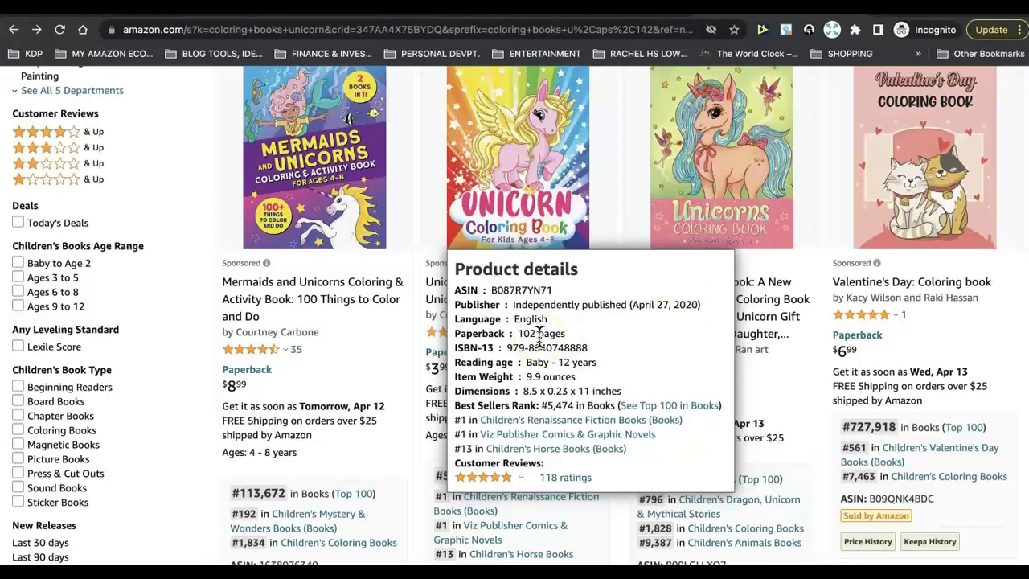
Step: Highlight the 102-page count in the product details popup, then clear it
left_click(521, 332)
left_click(522, 331)
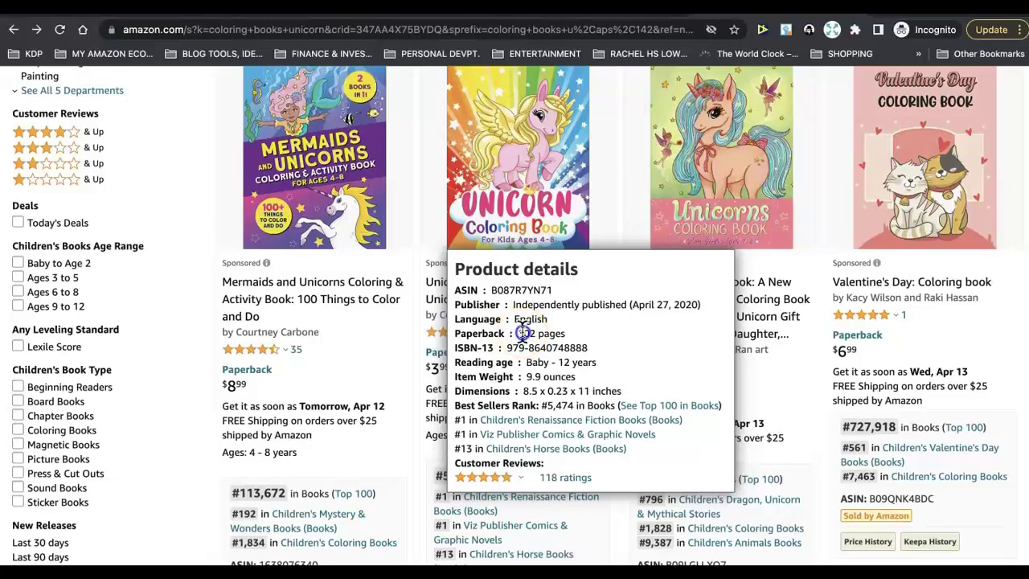
left_click(564, 333)
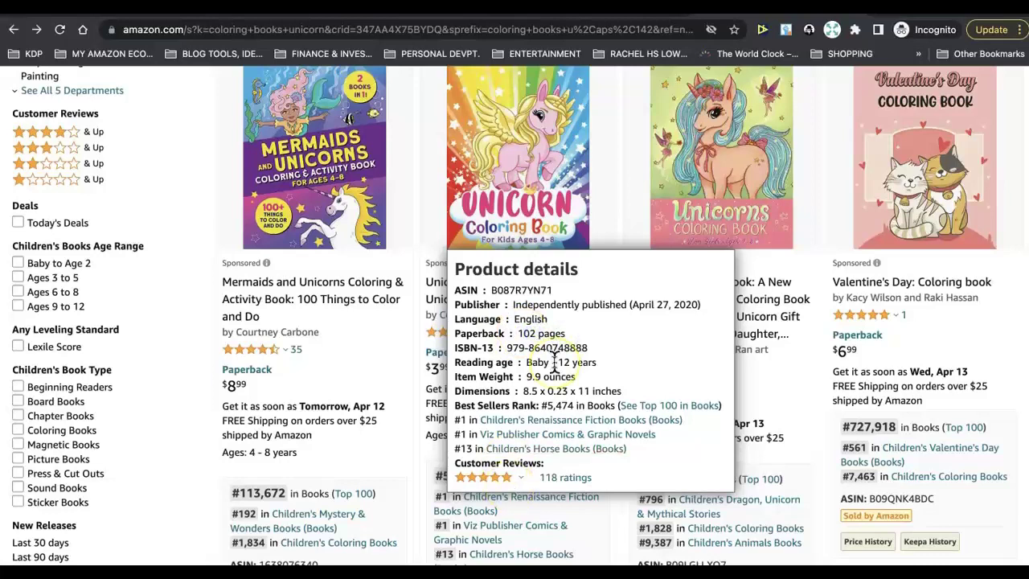
Step: Compare Ezzily Kid Press's 64-page book and Rockridge Press's 110-page Mermaids and Unicorns
scroll(554, 359, "down", 1)
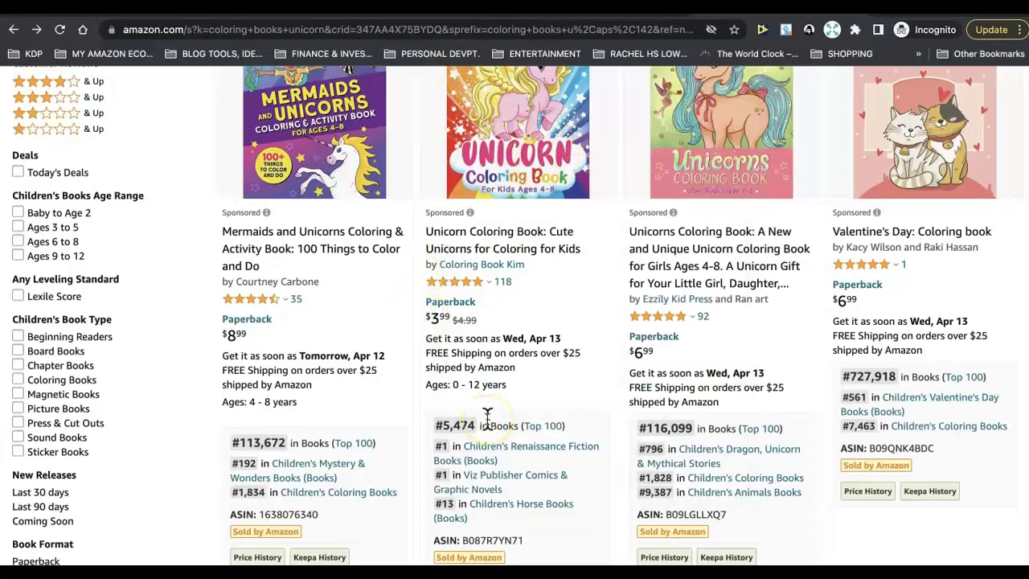
scroll(487, 415, "down", 2)
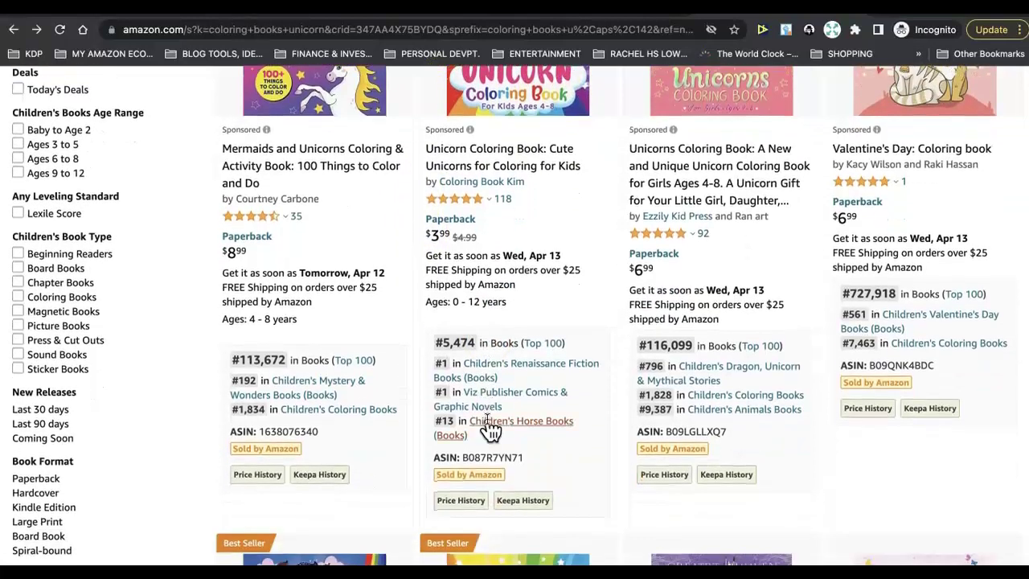
scroll(490, 430, "up", 2)
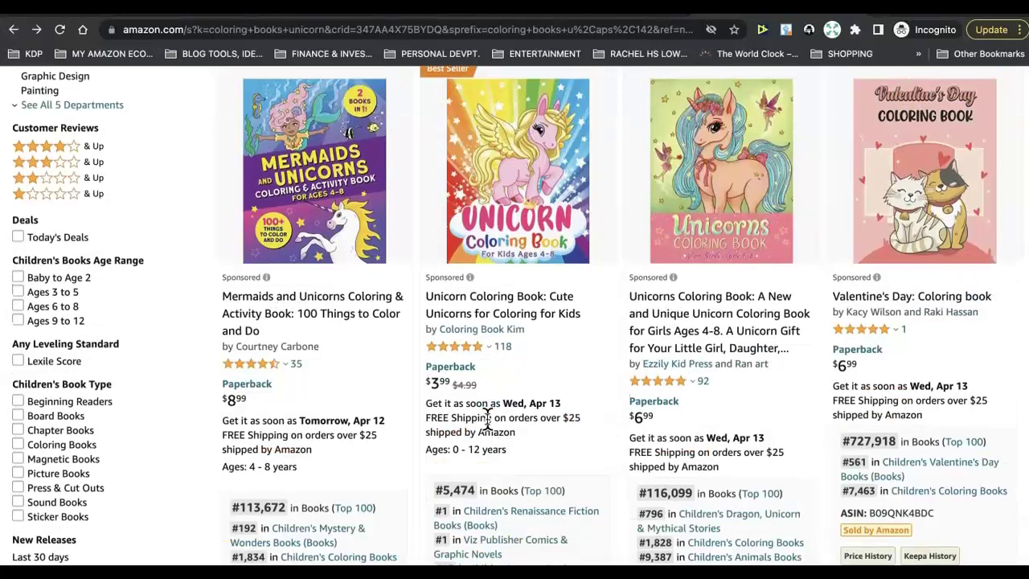
scroll(487, 417, "down", 2)
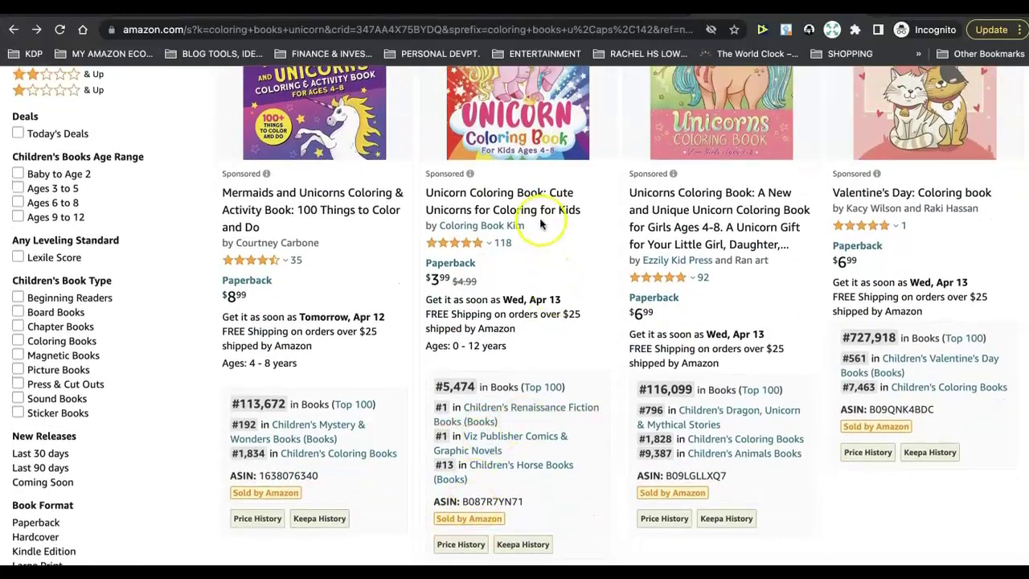
mouse_move(482, 129)
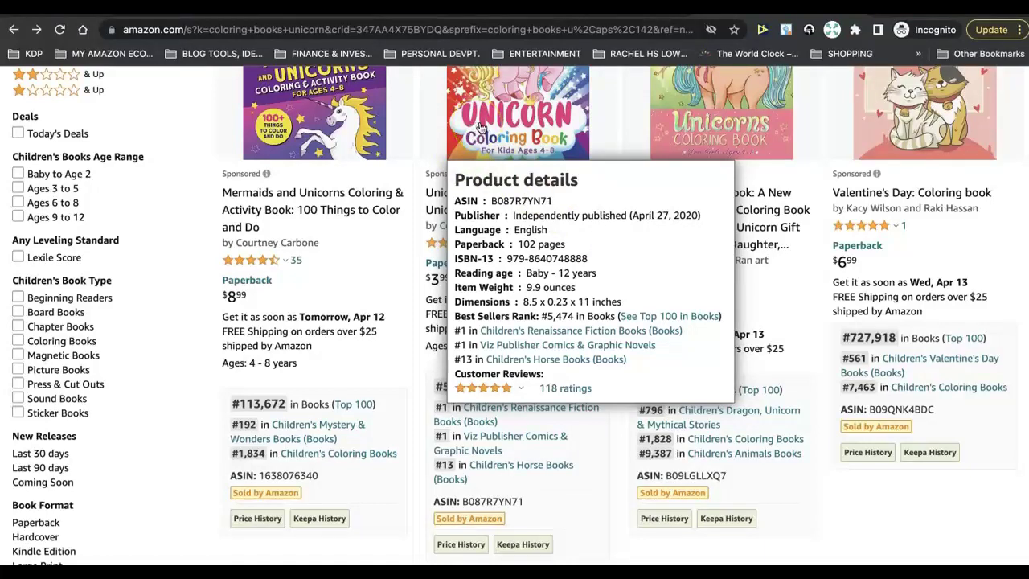
left_click(212, 182)
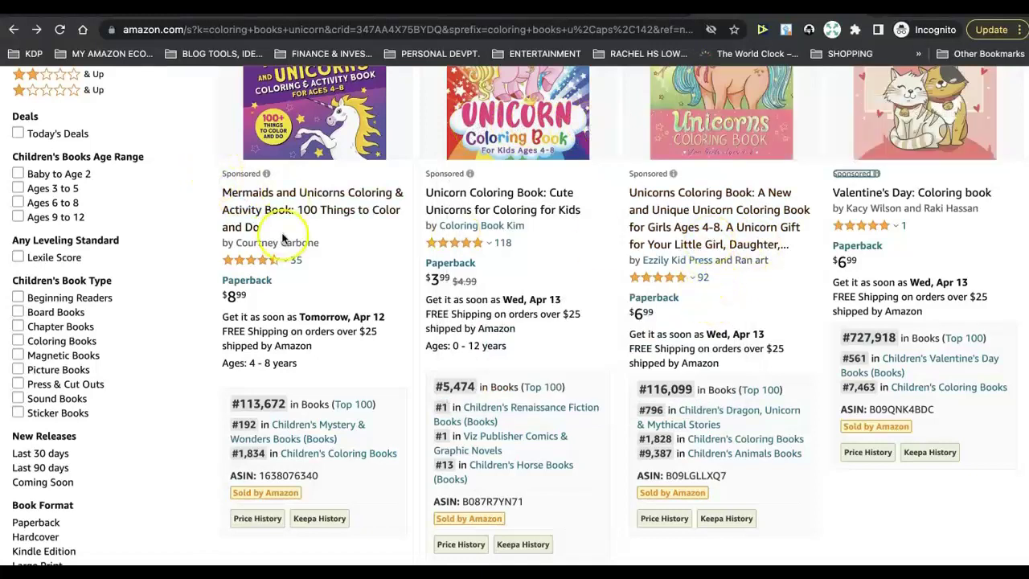
mouse_move(310, 209)
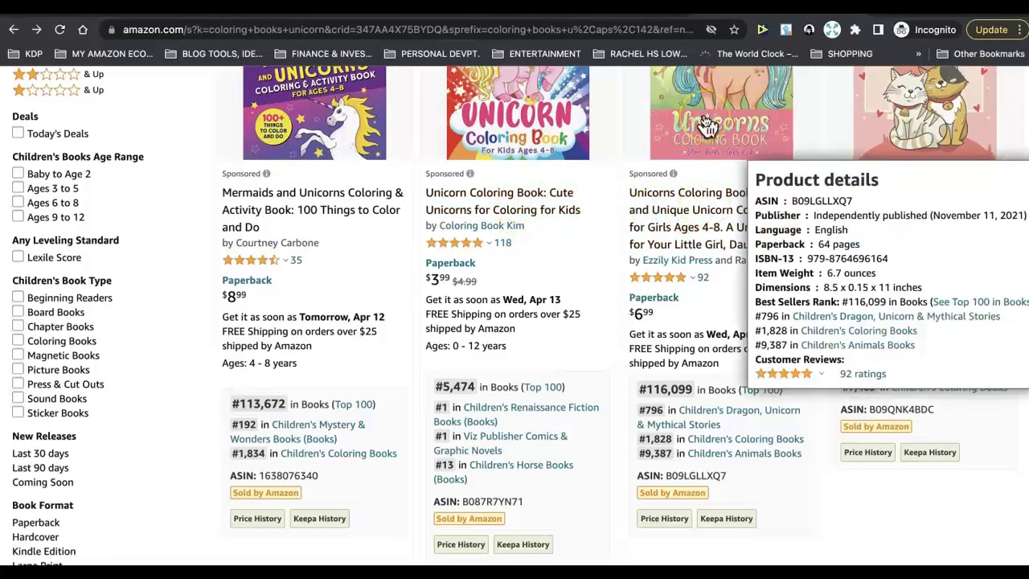
mouse_move(314, 113)
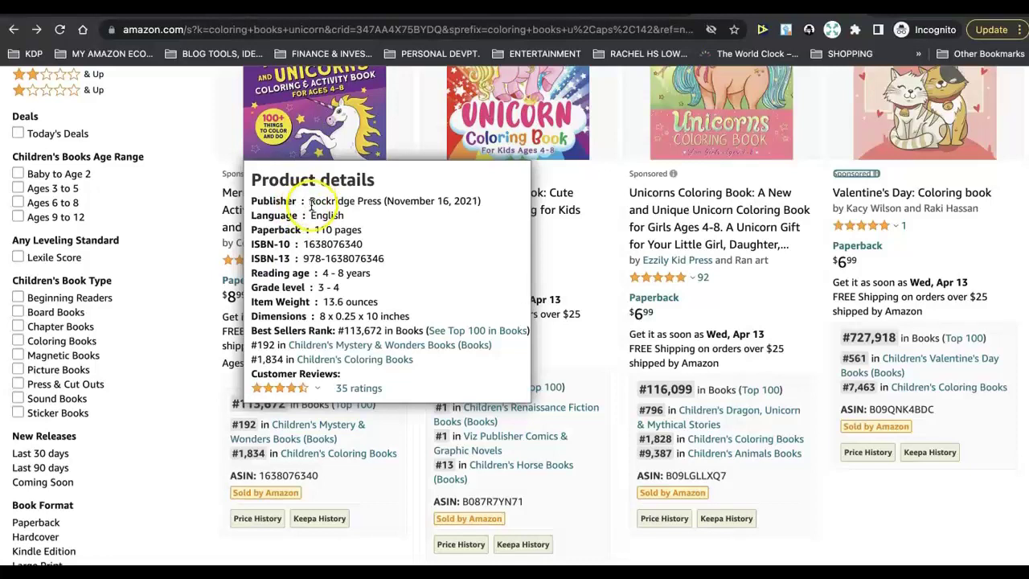
scroll(316, 137, "up", 1)
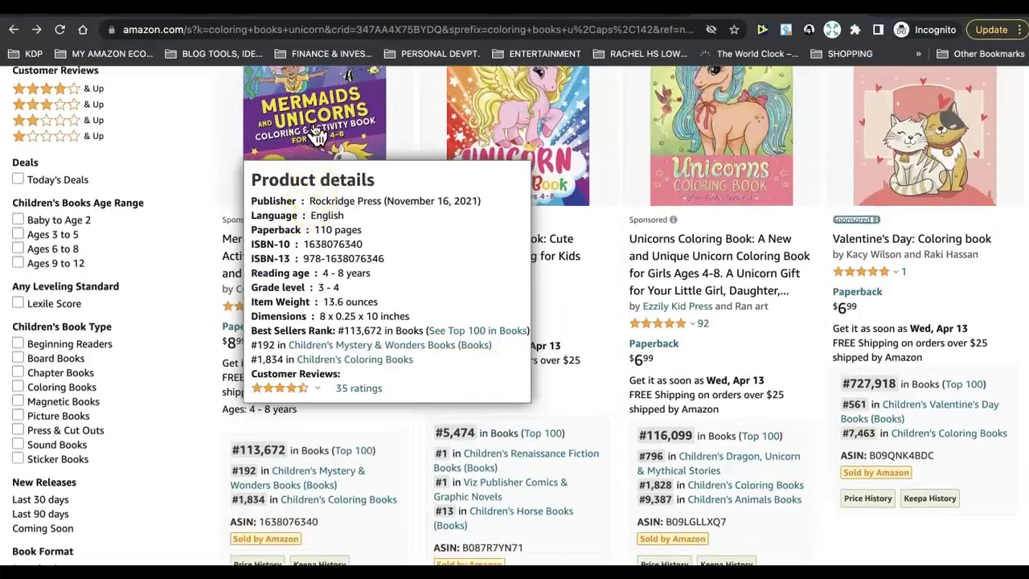
scroll(316, 137, "up", 1)
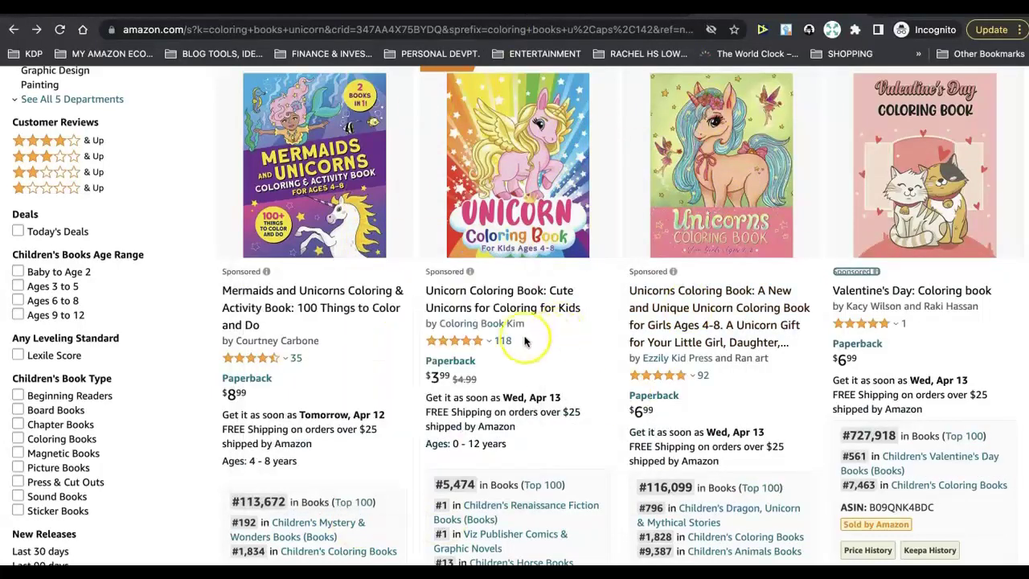
Step: Scroll through the unicorn coloring book results, checking sales ranks and page counts
scroll(585, 369, "down", 2)
scroll(586, 370, "down", 5)
scroll(587, 378, "down", 2)
scroll(586, 378, "down", 3)
scroll(581, 369, "down", 6)
scroll(581, 370, "down", 5)
scroll(585, 374, "down", 3)
scroll(585, 378, "down", 4)
scroll(586, 378, "down", 3)
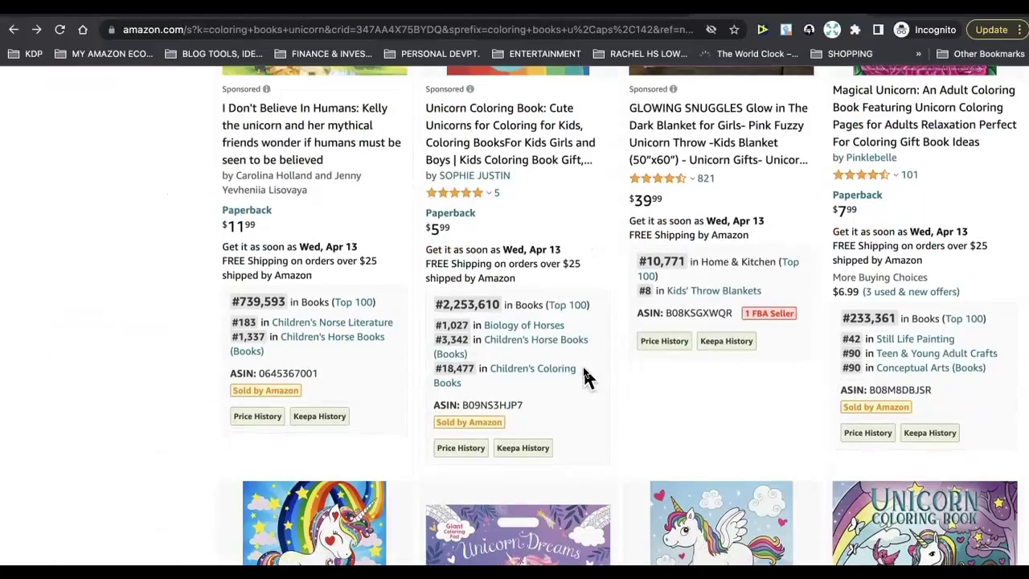
scroll(585, 377, "down", 3)
scroll(585, 378, "down", 4)
scroll(584, 374, "down", 1)
scroll(584, 373, "down", 2)
scroll(587, 377, "down", 3)
scroll(586, 378, "down", 3)
scroll(585, 378, "down", 2)
scroll(586, 378, "down", 3)
scroll(586, 378, "down", 1)
scroll(586, 377, "down", 3)
scroll(586, 377, "down", 7)
scroll(586, 378, "down", 2)
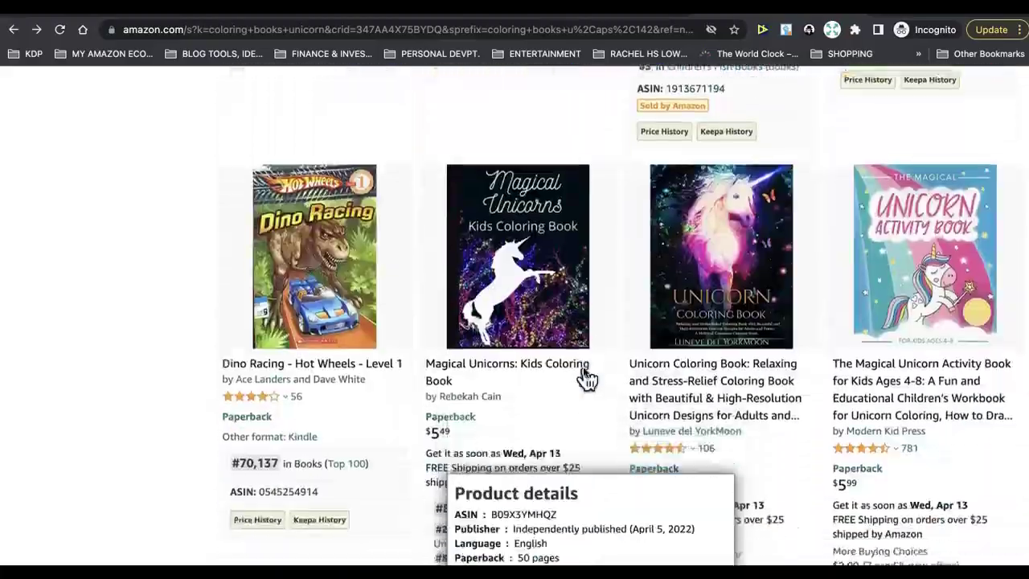
scroll(587, 378, "down", 1)
scroll(586, 378, "down", 5)
scroll(586, 377, "down", 9)
scroll(587, 377, "down", 12)
scroll(587, 378, "down", 9)
scroll(587, 378, "up", 20)
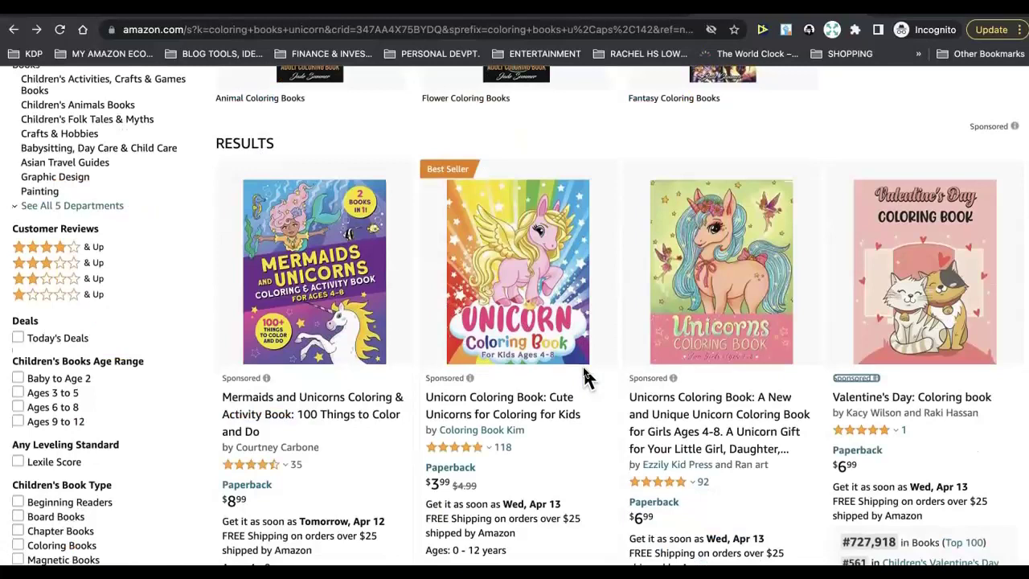
Step: Bring up AMZ Suggestion Expander's keyword panel for 'coloring book' in the search box
scroll(369, 93, "up", 3)
left_click(369, 88)
type("coloring book")
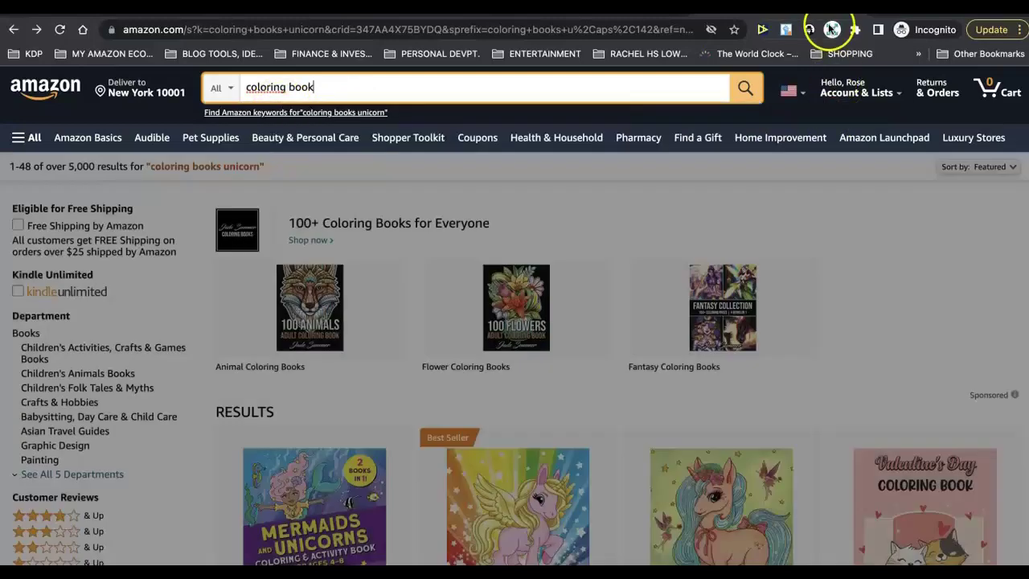
left_click(827, 149)
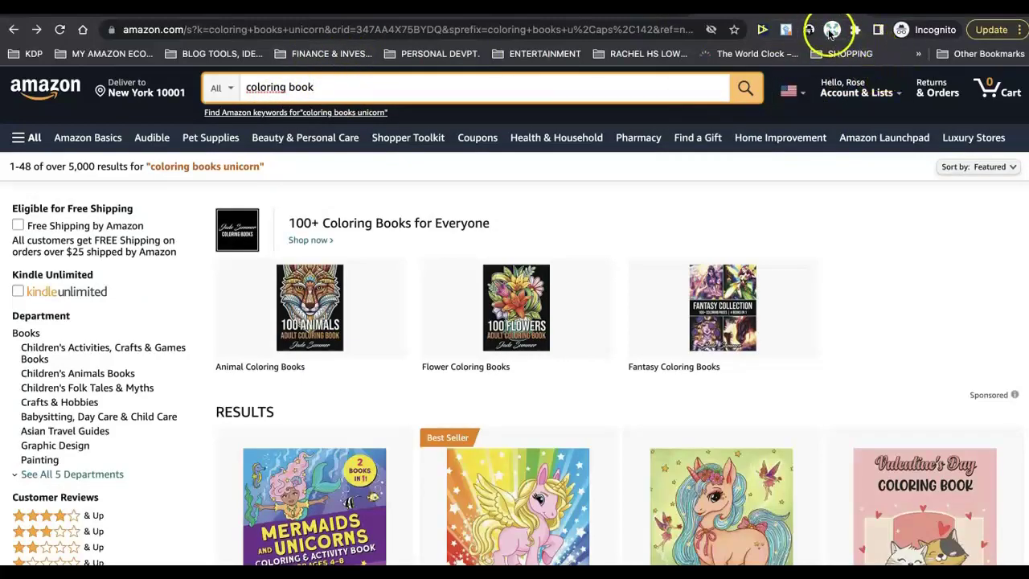
left_click(461, 85)
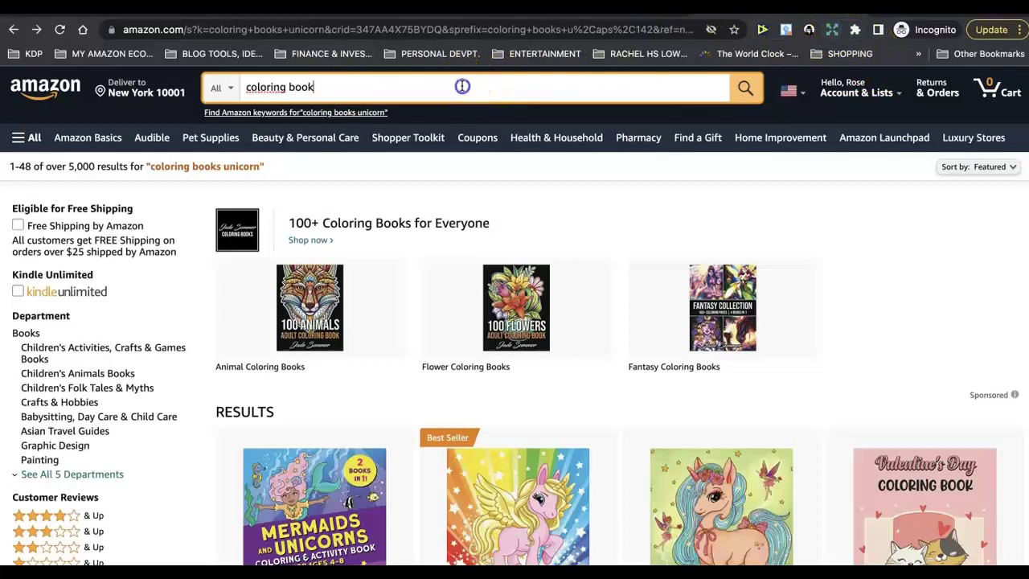
left_click(505, 93)
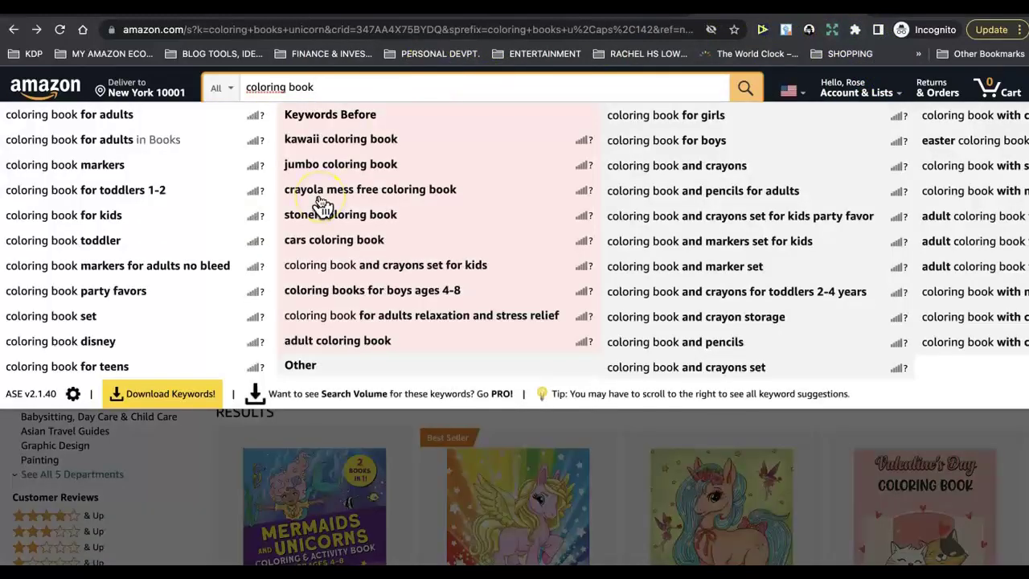
Step: Change the query to 'coloring books' and browse the expanded suggestion columns
type("s")
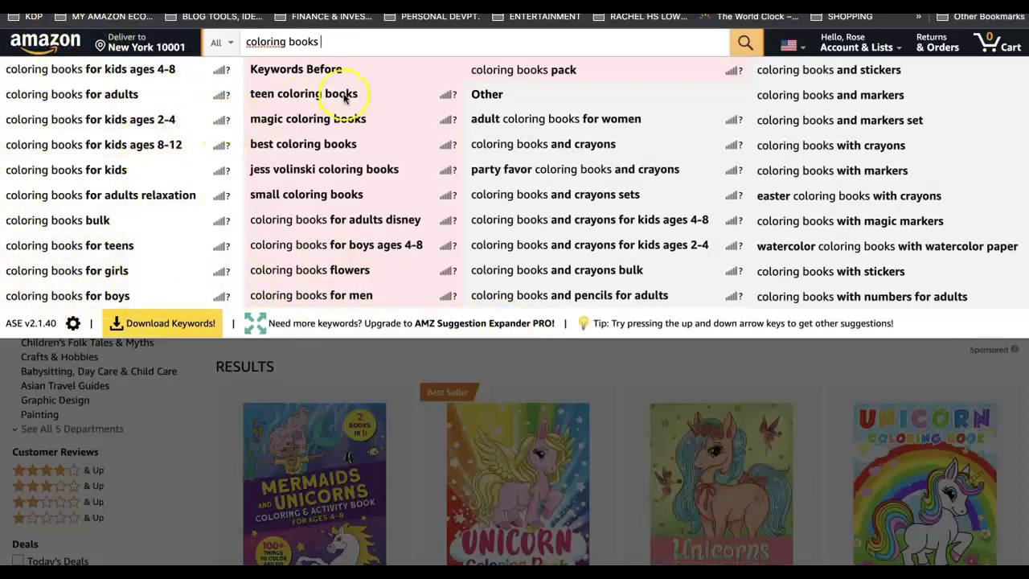
scroll(547, 221, "right", 4)
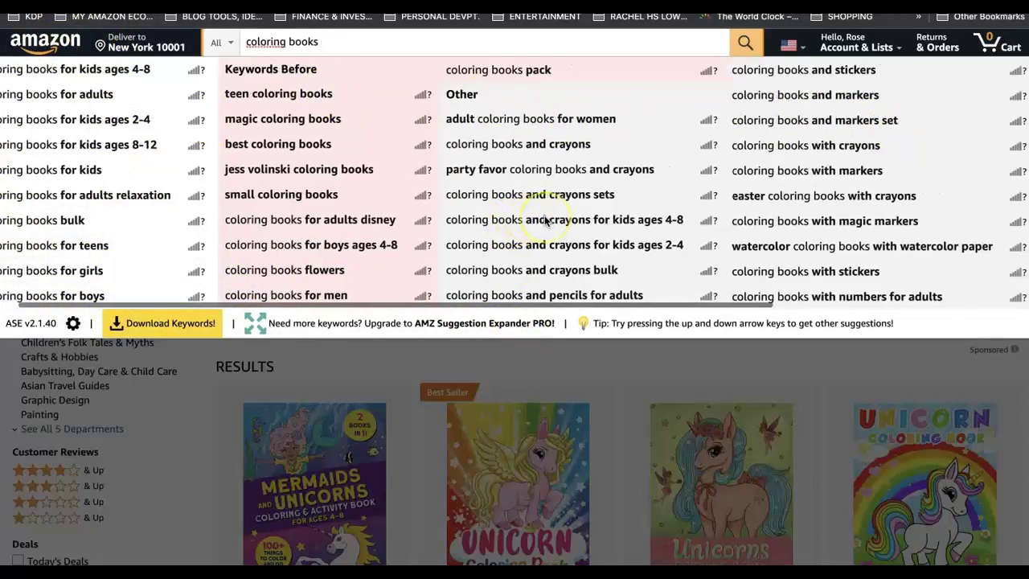
scroll(546, 225, "right", 1)
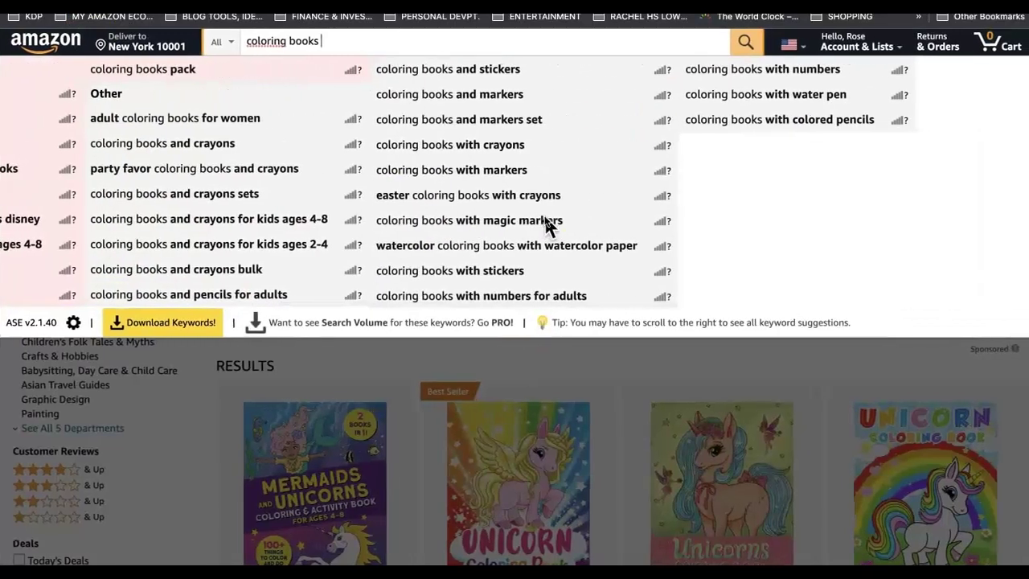
scroll(546, 225, "left", 3)
scroll(551, 225, "left", 2)
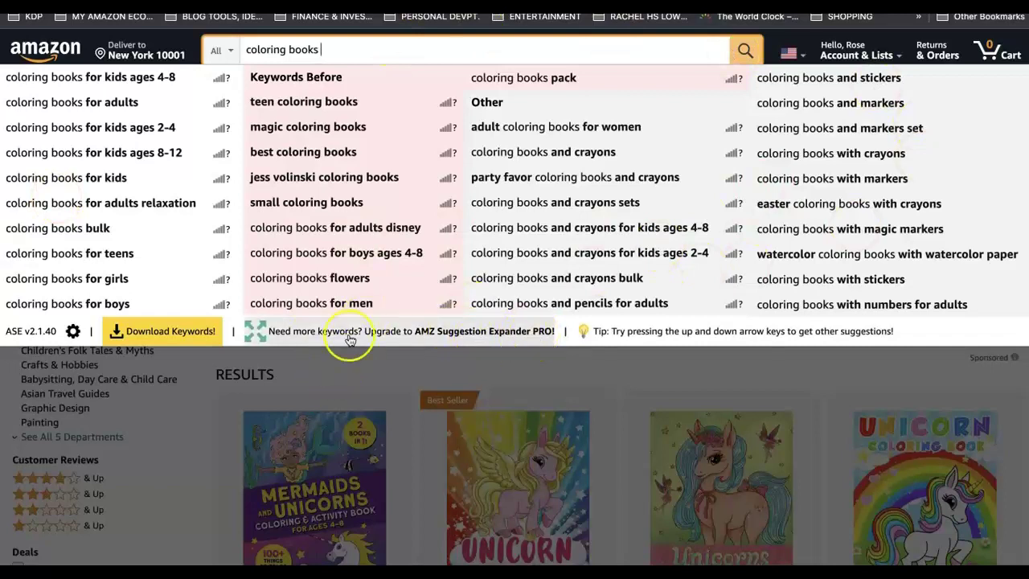
Step: Try to download the suggested keyword list with Download Keywords
left_click(170, 333)
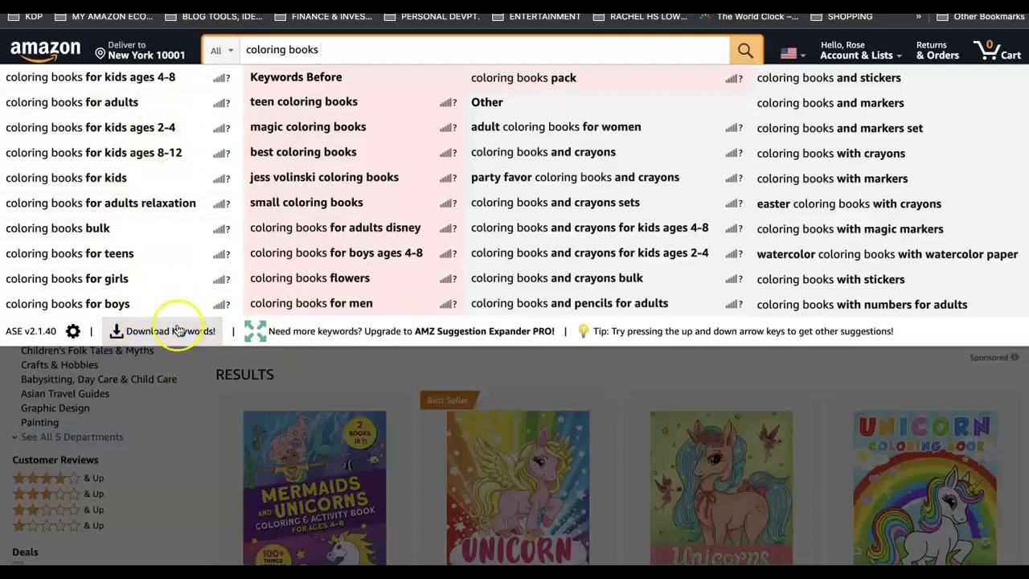
left_click(168, 332)
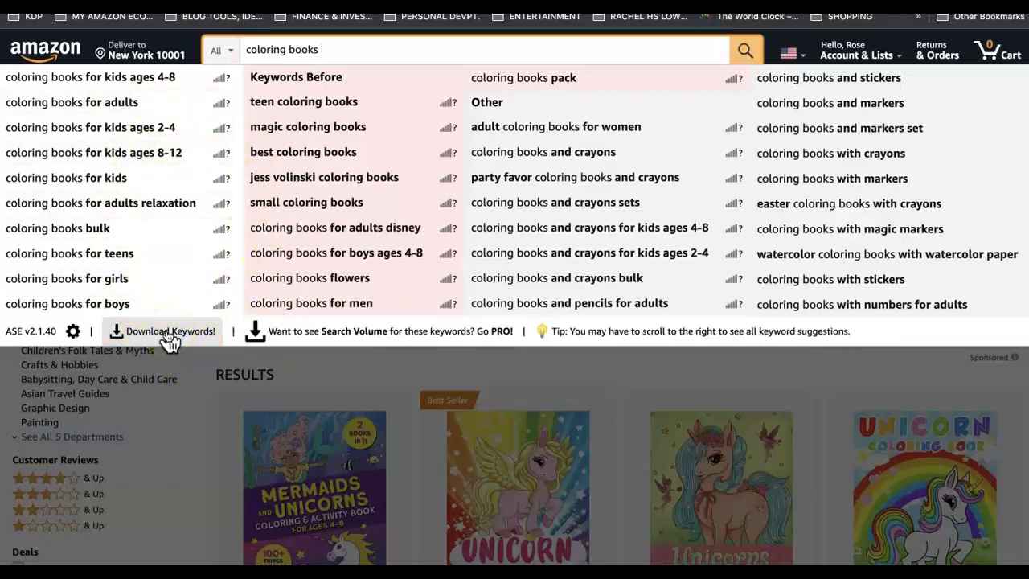
left_click(170, 331)
left_click(229, 243)
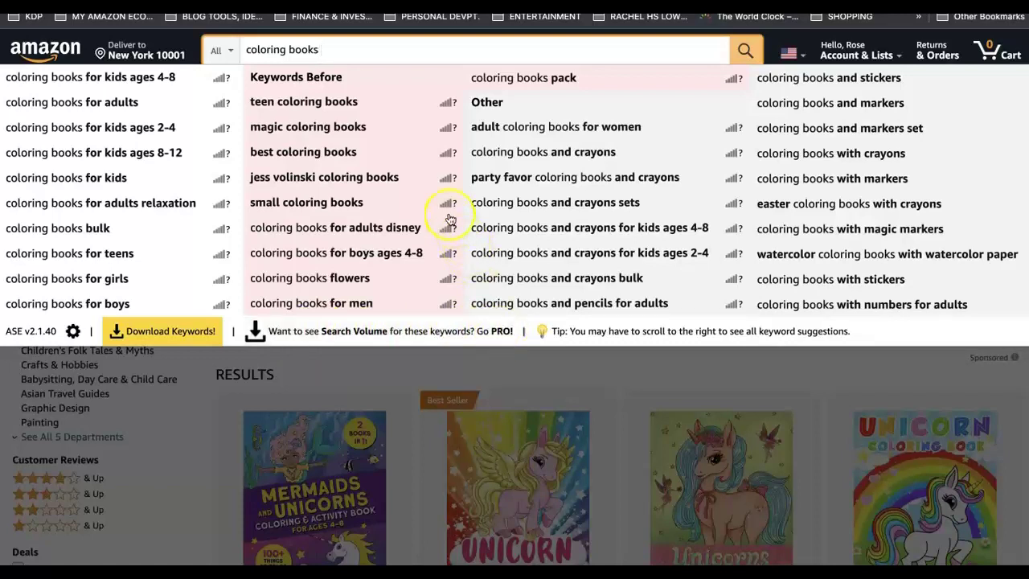
Step: Review every 'coloring books' suggestion column, out to coloring books with colored pencils
scroll(434, 179, "right", 1)
scroll(434, 179, "right", 2)
scroll(434, 178, "right", 3)
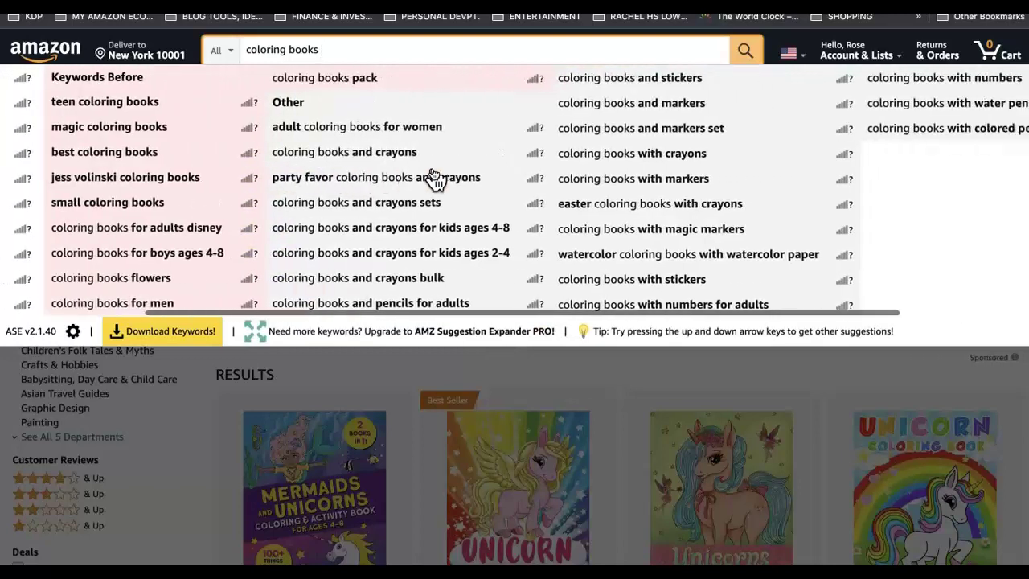
scroll(434, 179, "right", 2)
scroll(434, 179, "left", 1)
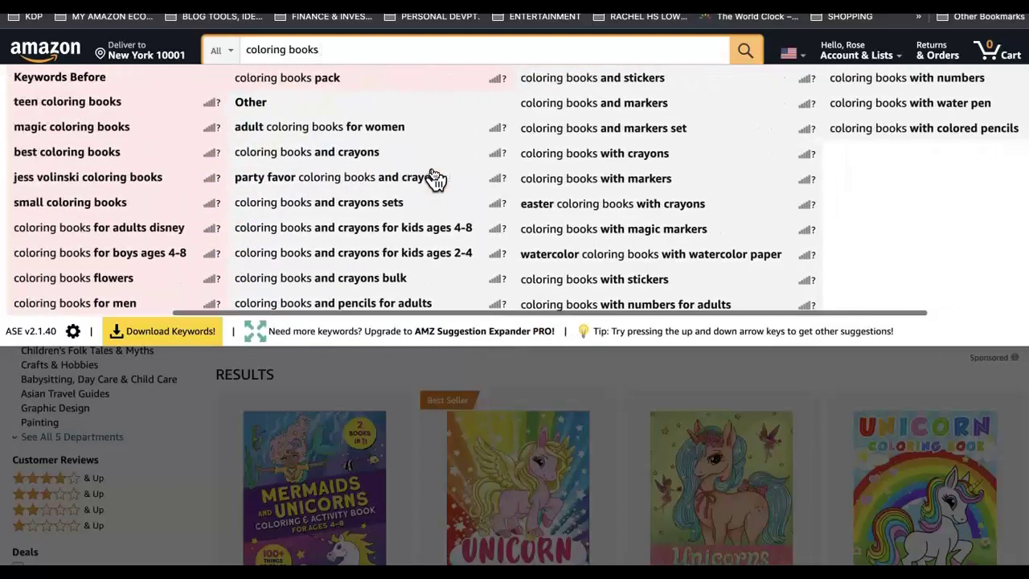
scroll(433, 178, "left", 5)
scroll(434, 178, "left", 1)
scroll(434, 178, "left", 1)
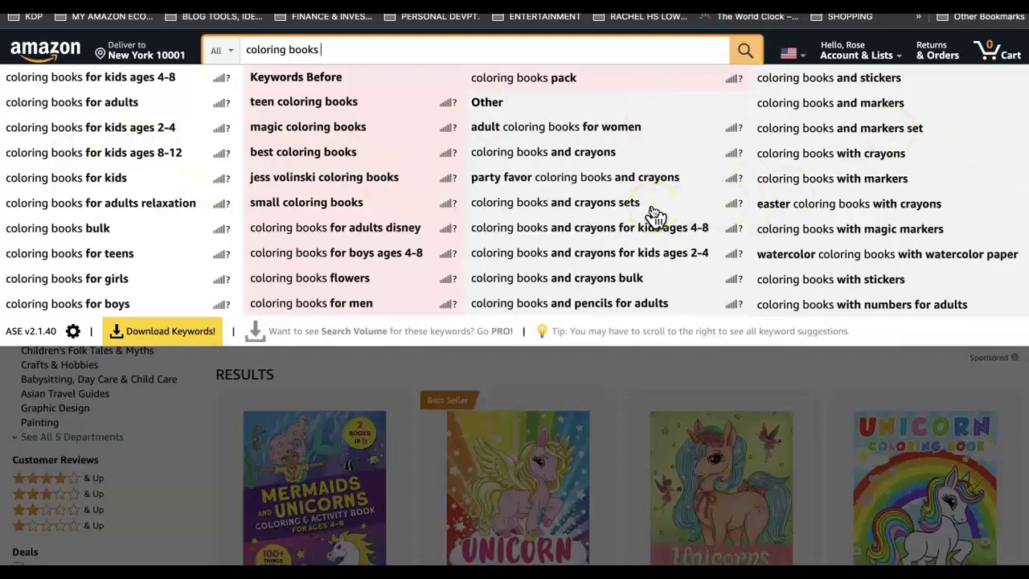
scroll(874, 183, "right", 3)
scroll(874, 183, "right", 5)
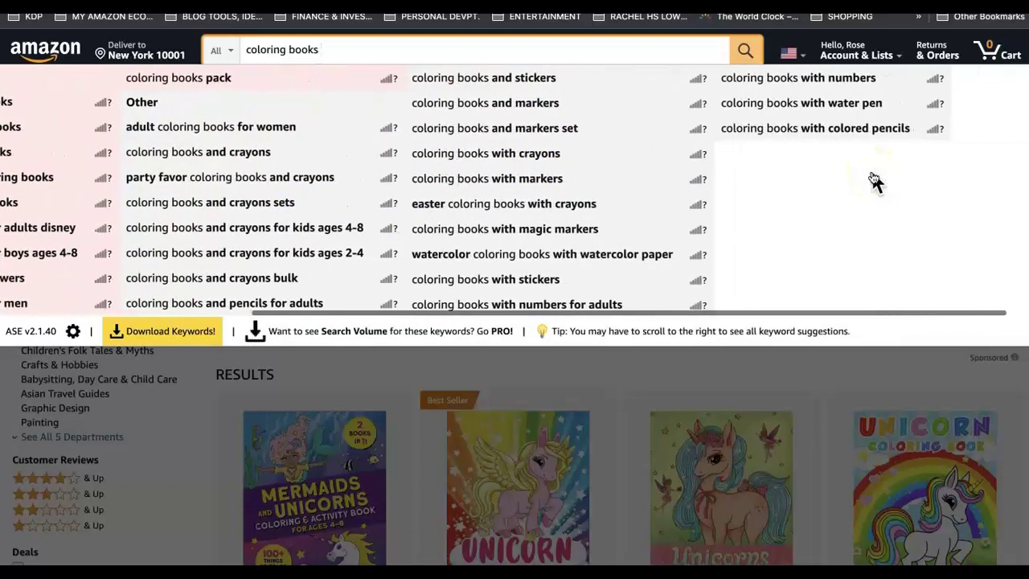
scroll(873, 179, "left", 8)
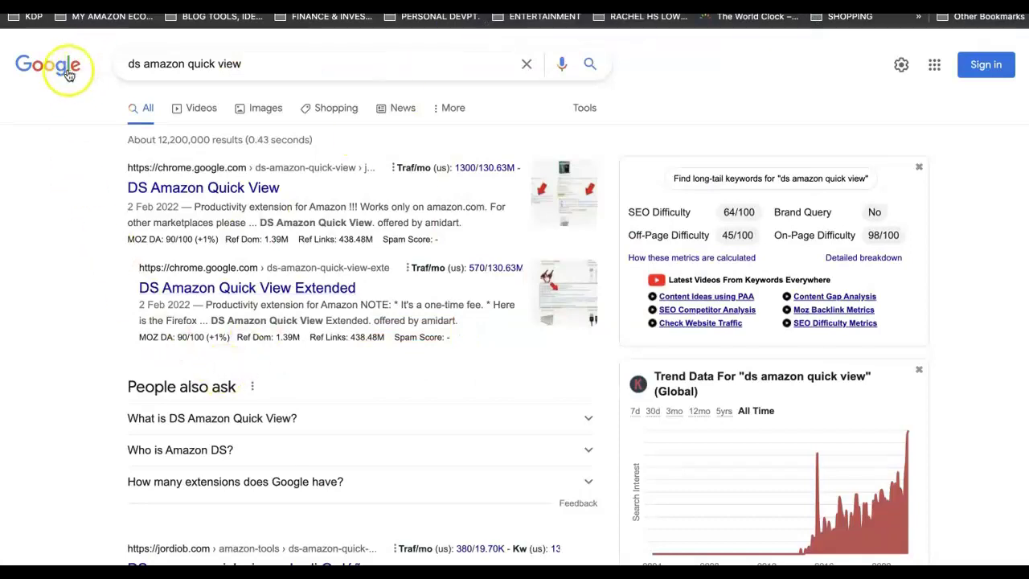
Step: Edit the Google search query to find the AMZ Suggestion Expander extension
left_click(261, 60)
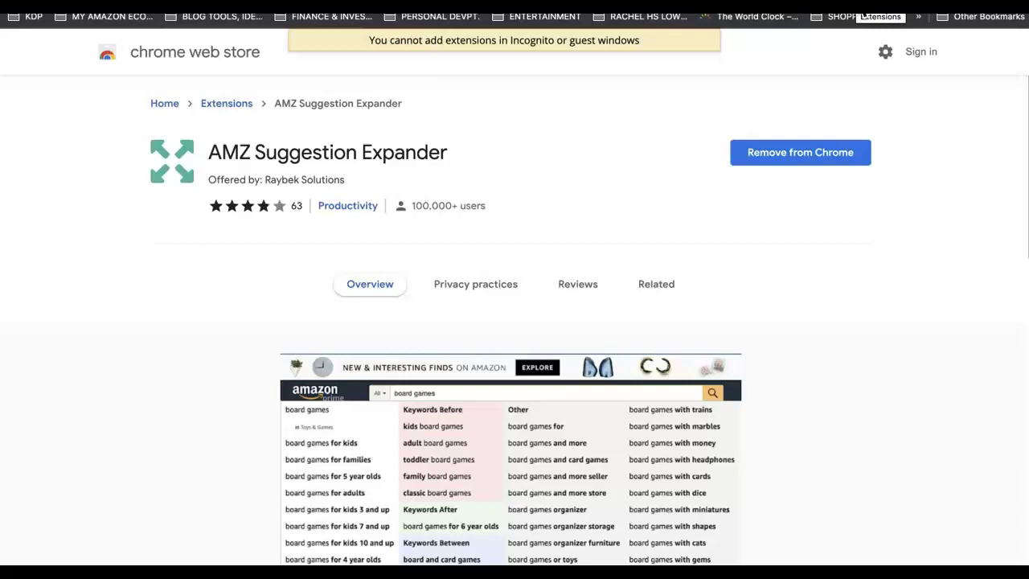
Step: Open DS Amazon Quick View's Manage extension page from Chrome's Extensions menu
left_click(160, 172)
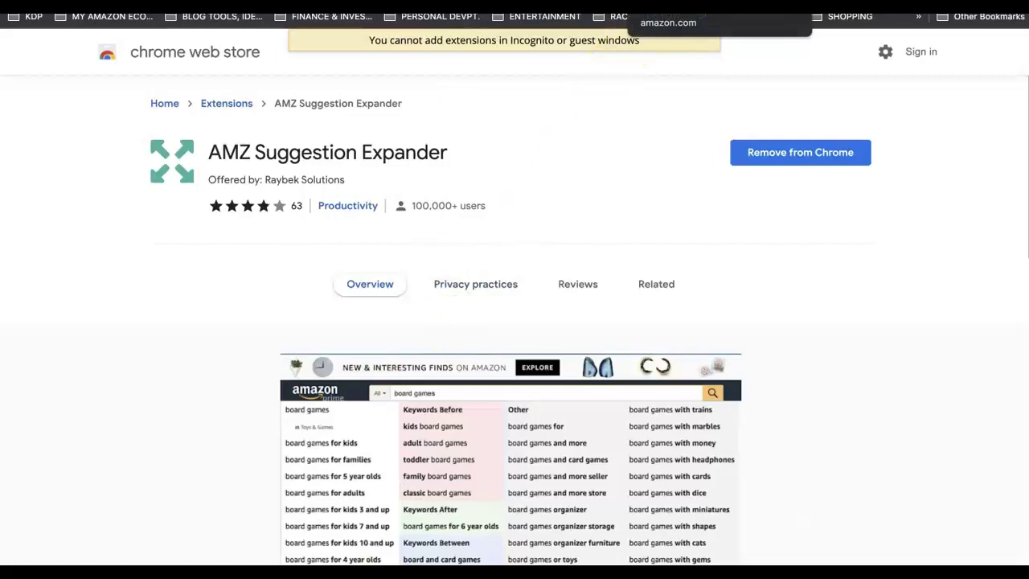
left_click(853, 4)
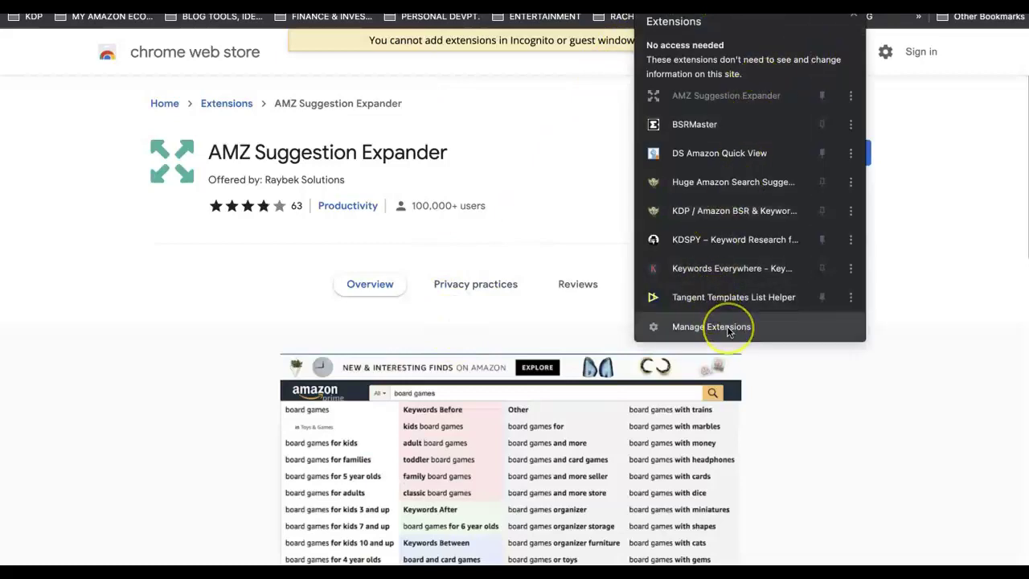
left_click(851, 154)
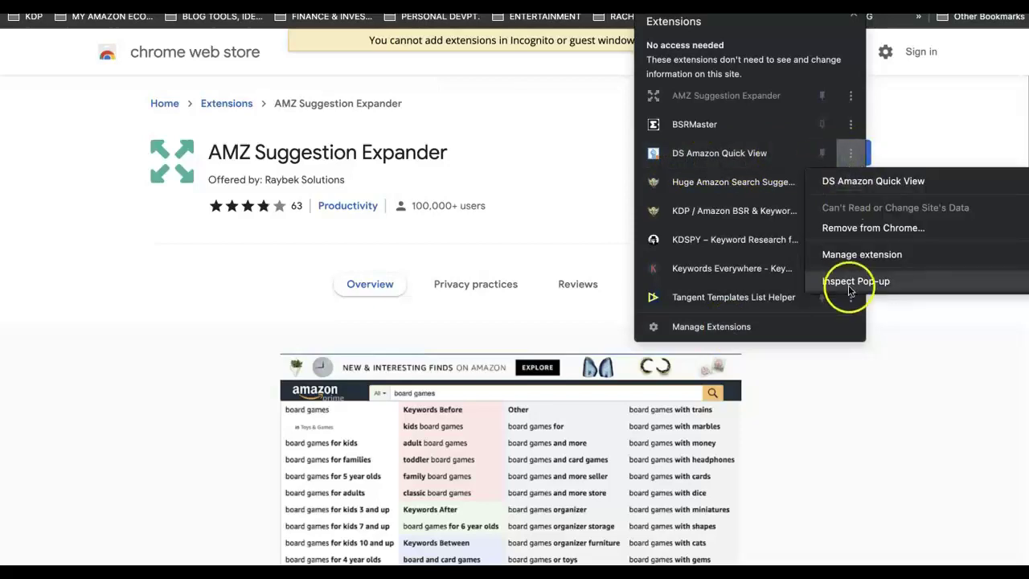
left_click(854, 256)
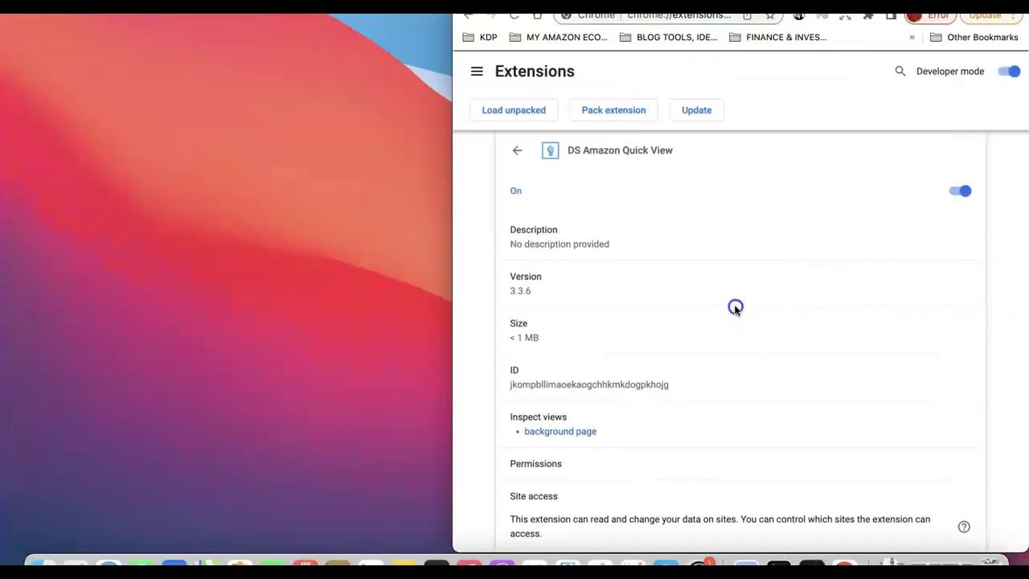
Step: Check DS Amazon Quick View's Site access and Incognito settings, then return to the full-screen browser
scroll(655, 328, "down", 1)
scroll(655, 328, "down", 5)
scroll(655, 328, "down", 1)
scroll(655, 327, "down", 1)
scroll(655, 328, "down", 7)
scroll(655, 329, "down", 1)
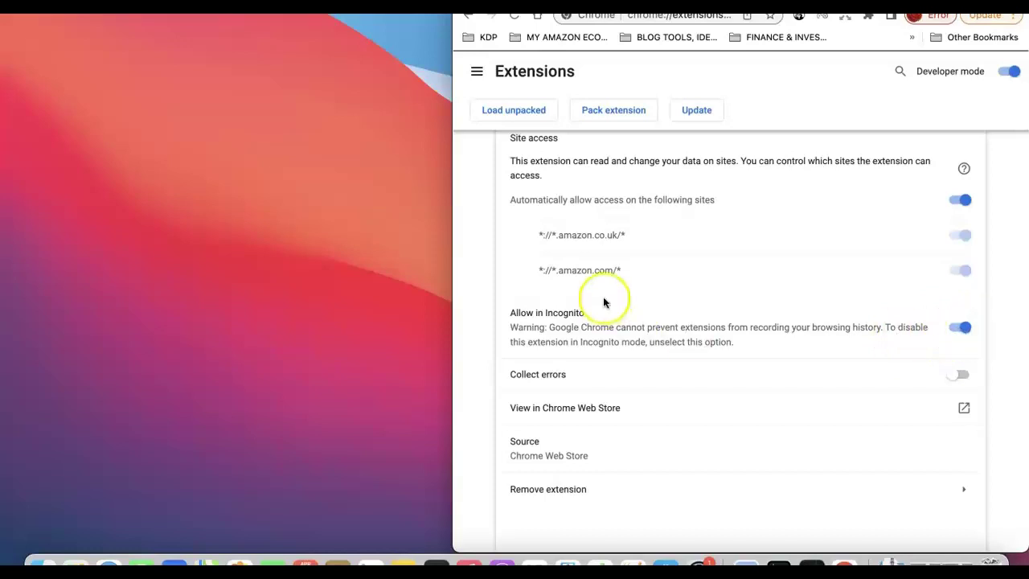
left_click(845, 554)
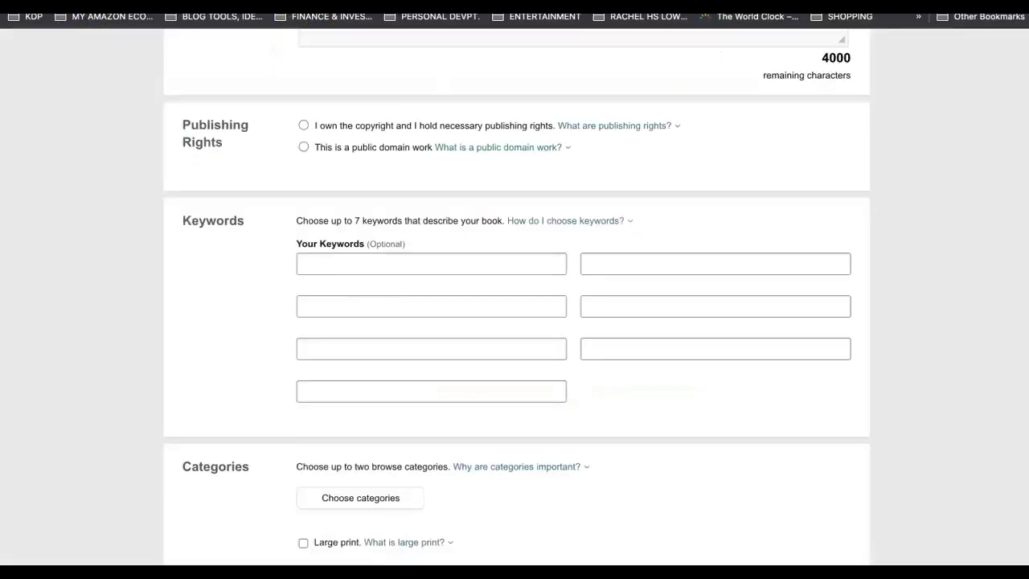
Step: Scroll the Amazon results for 'coloring unicorn journal'
scroll(643, 154, "down", 10)
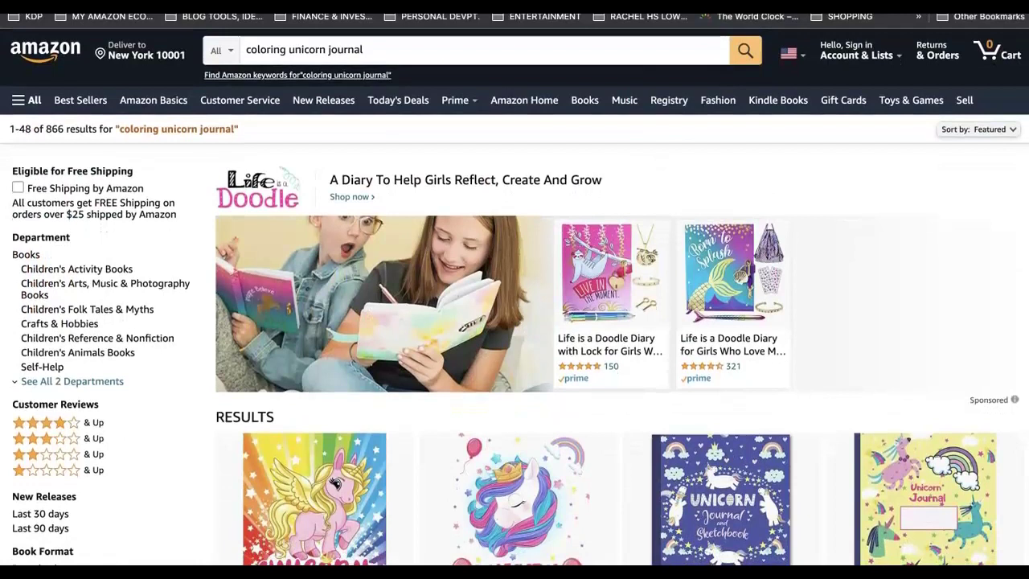